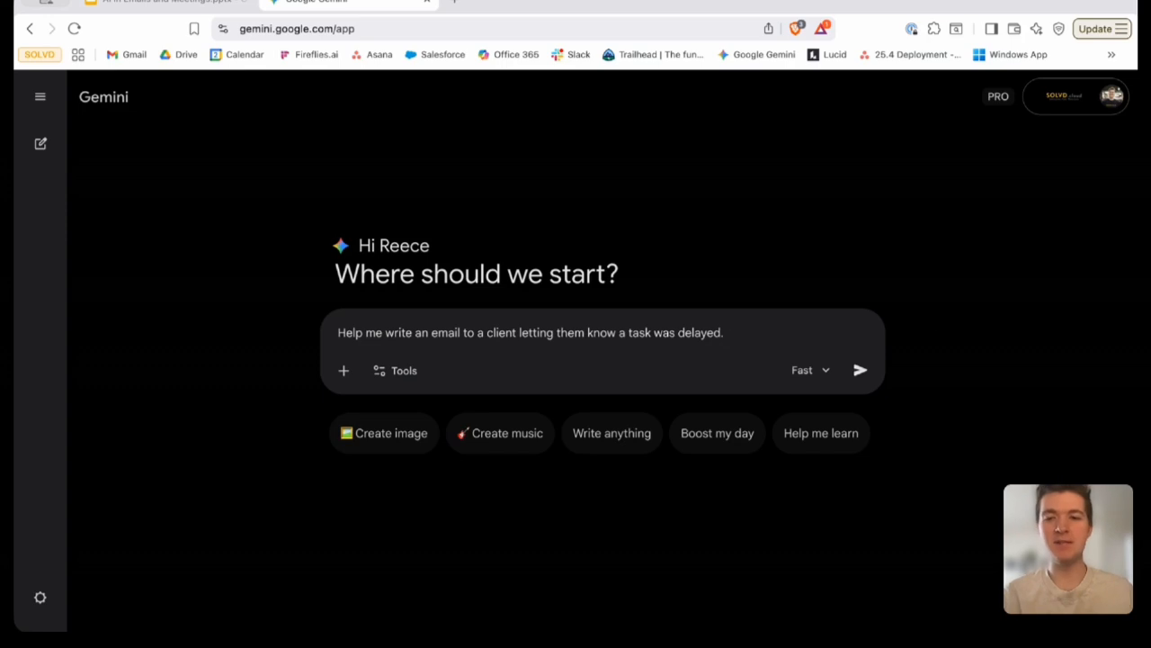
Send the prompt asking for a client email about a delayed task and read the first template option
left_click(861, 370)
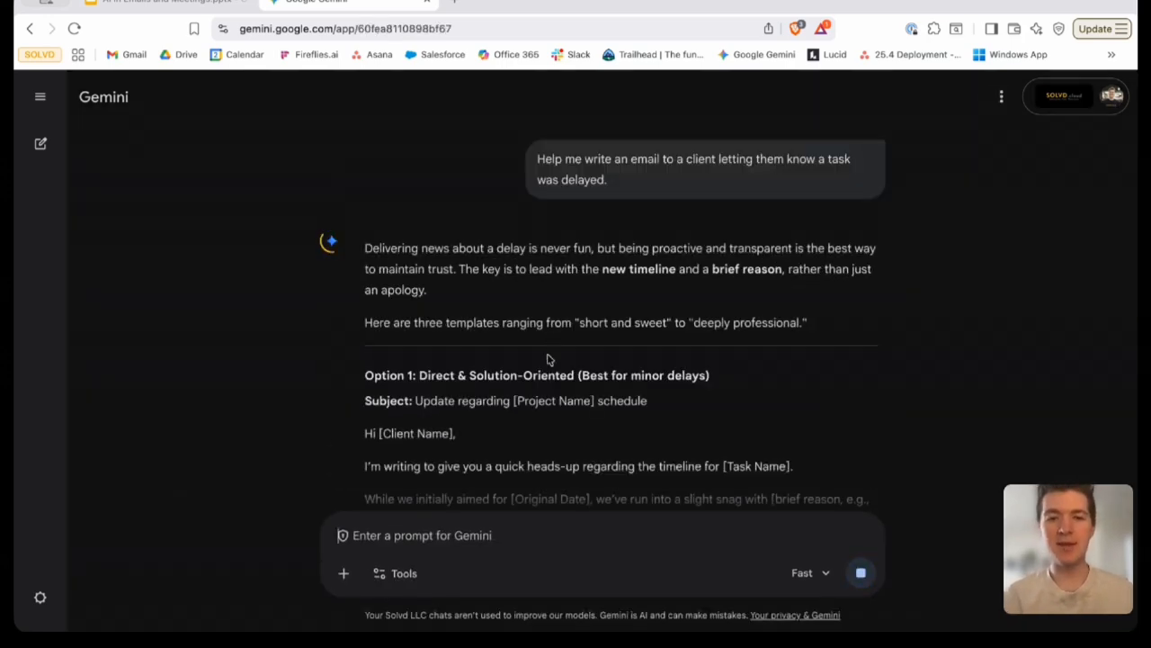
scroll(471, 319, "down", 3)
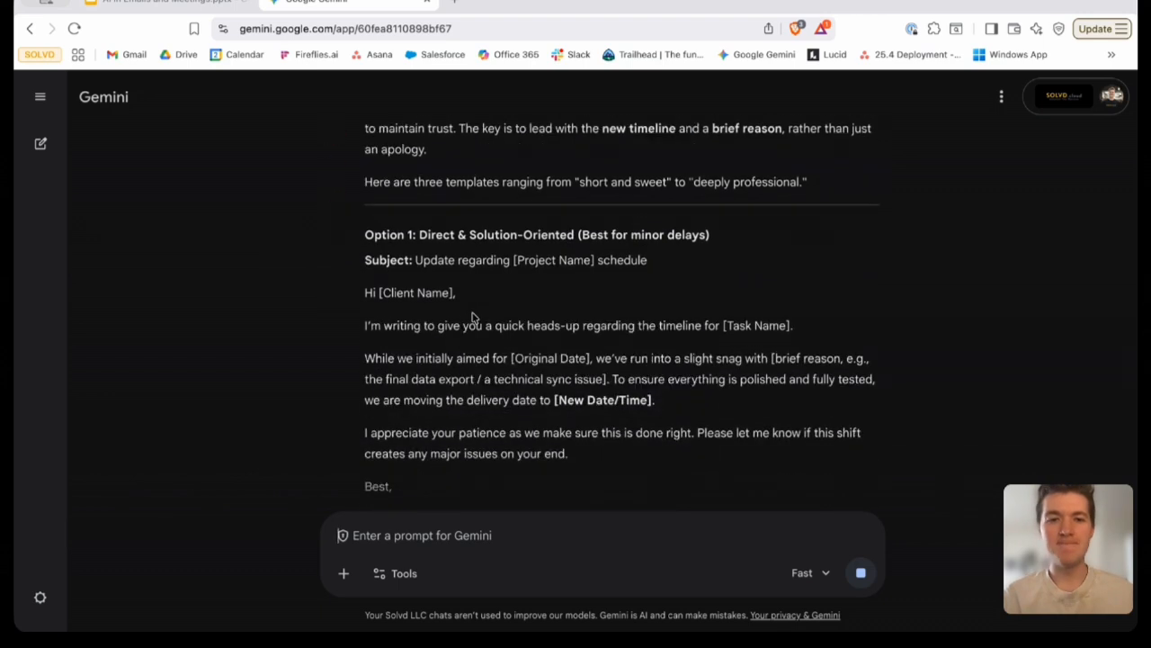
scroll(472, 316, "down", 2)
left_click_drag(366, 169, 593, 421)
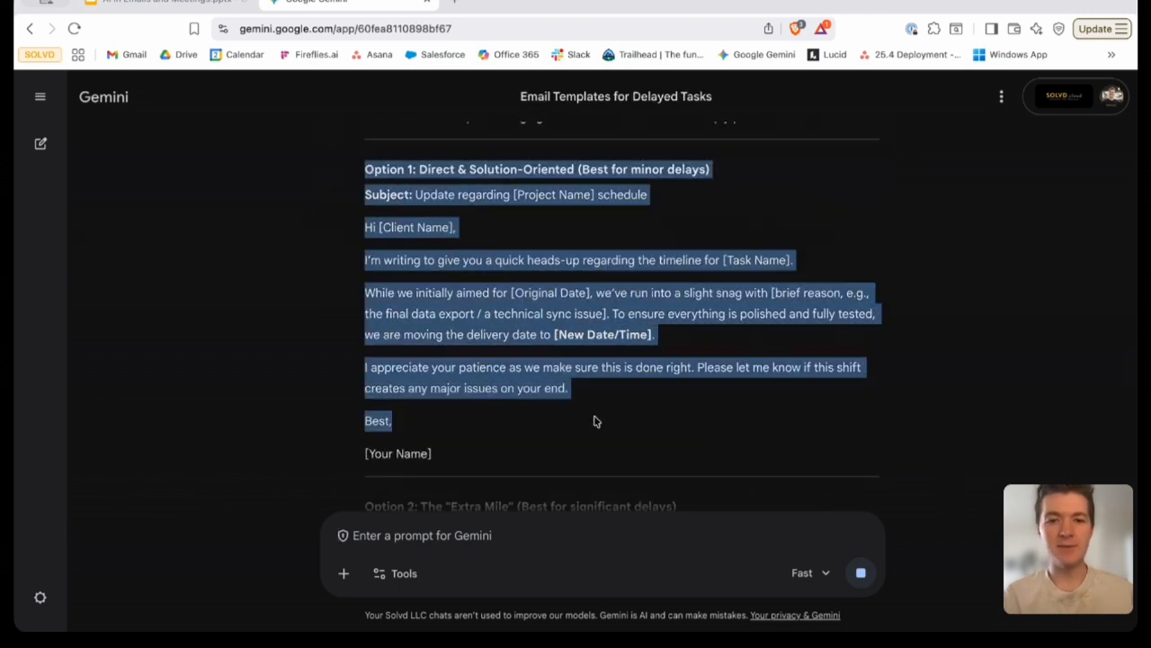
left_click(592, 419)
Review the remaining email template options and the sending tips in the generated response
scroll(516, 341, "down", 1)
scroll(534, 326, "down", 4)
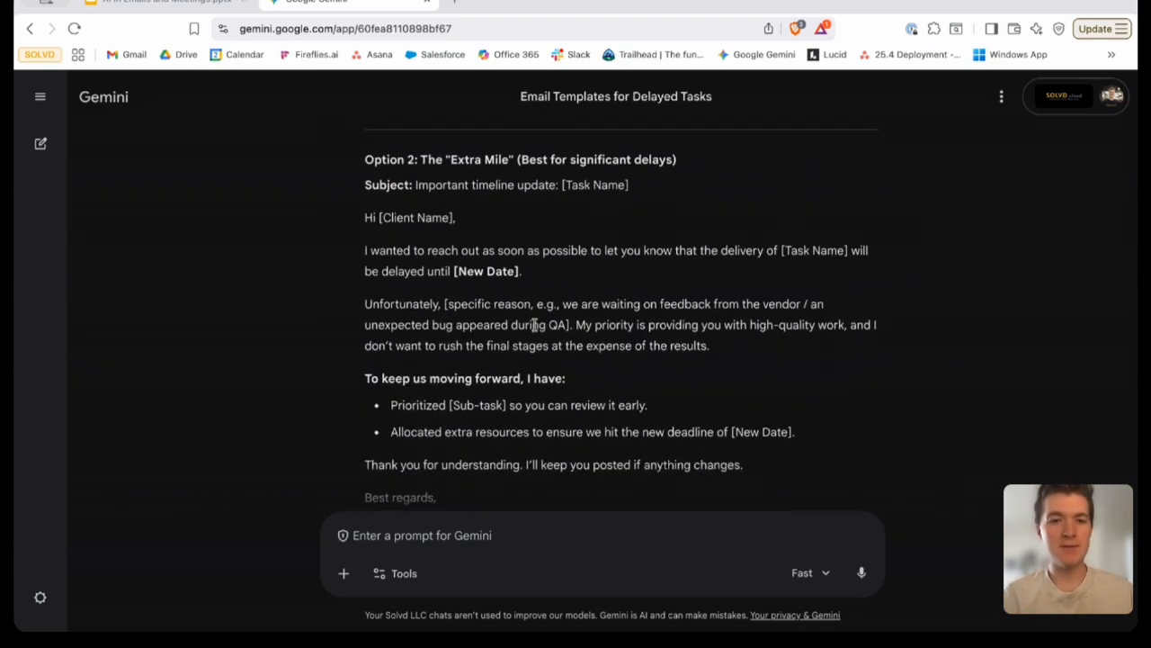
scroll(534, 326, "down", 6)
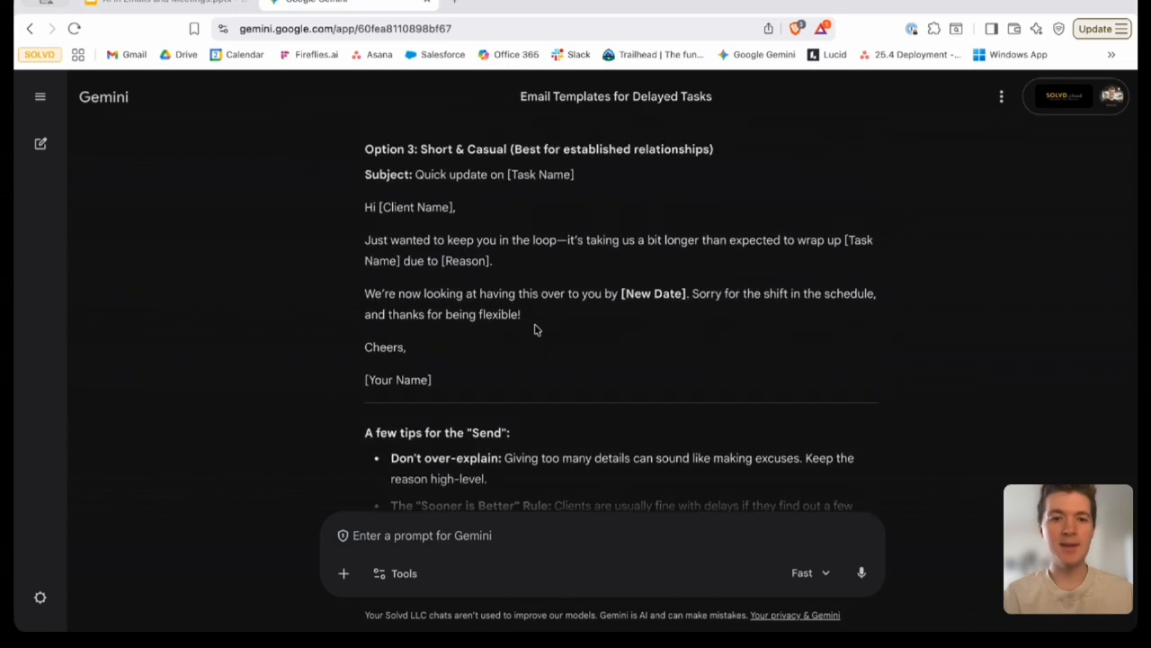
scroll(535, 329, "down", 1)
scroll(534, 329, "up", 10)
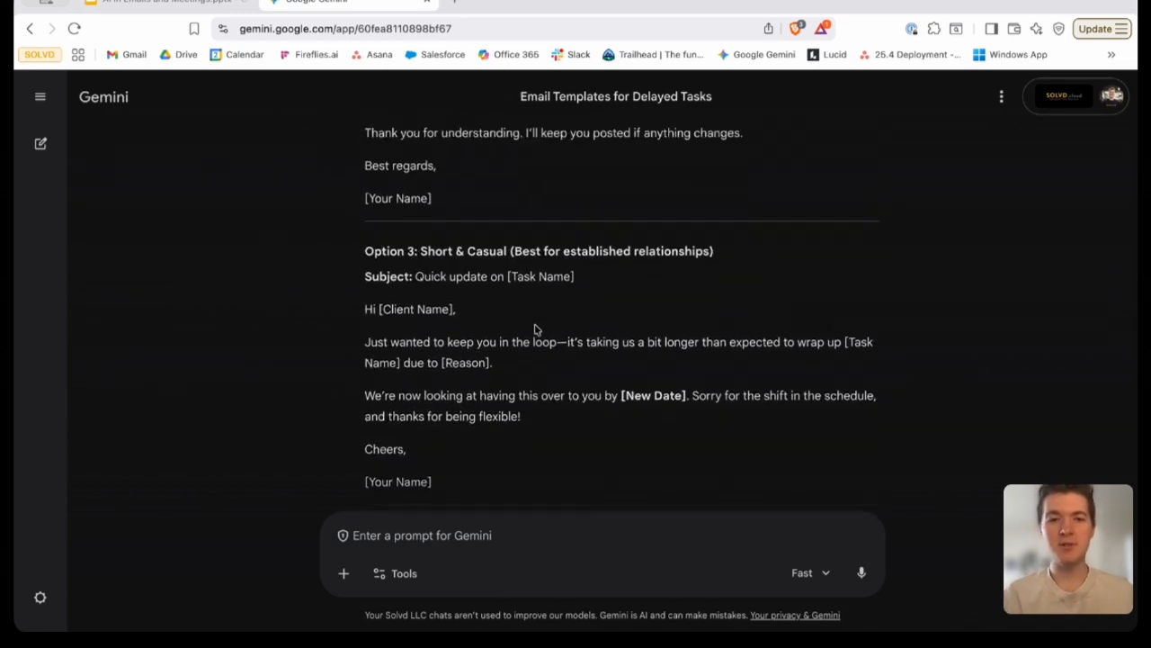
scroll(534, 330, "up", 5)
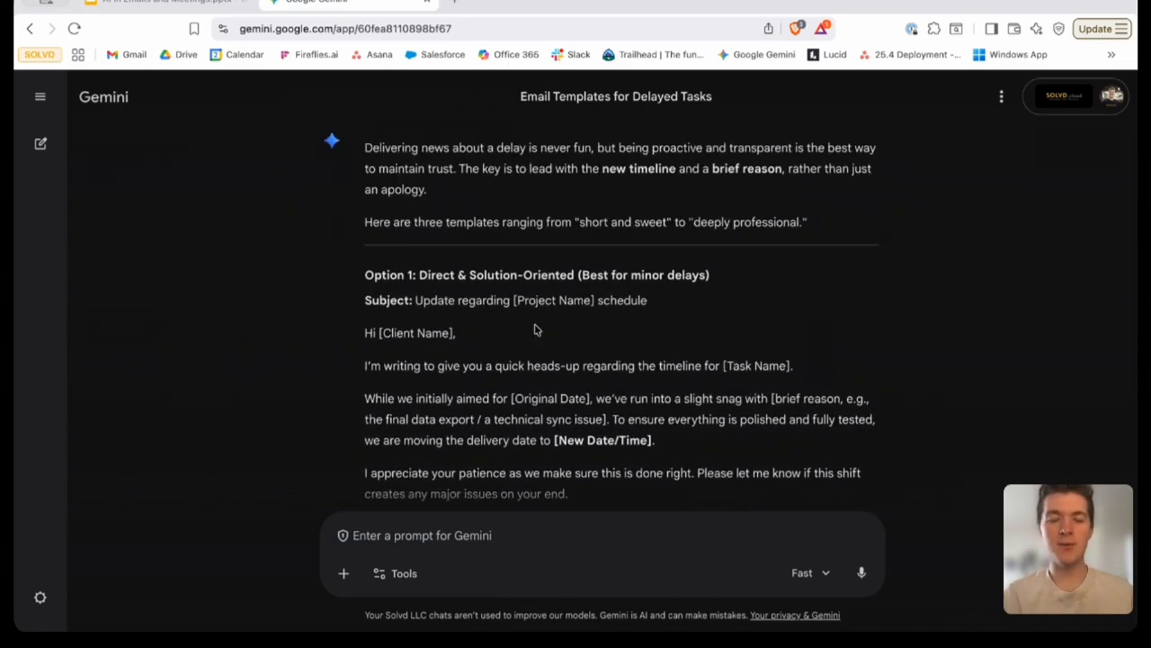
scroll(465, 457, "down", 20)
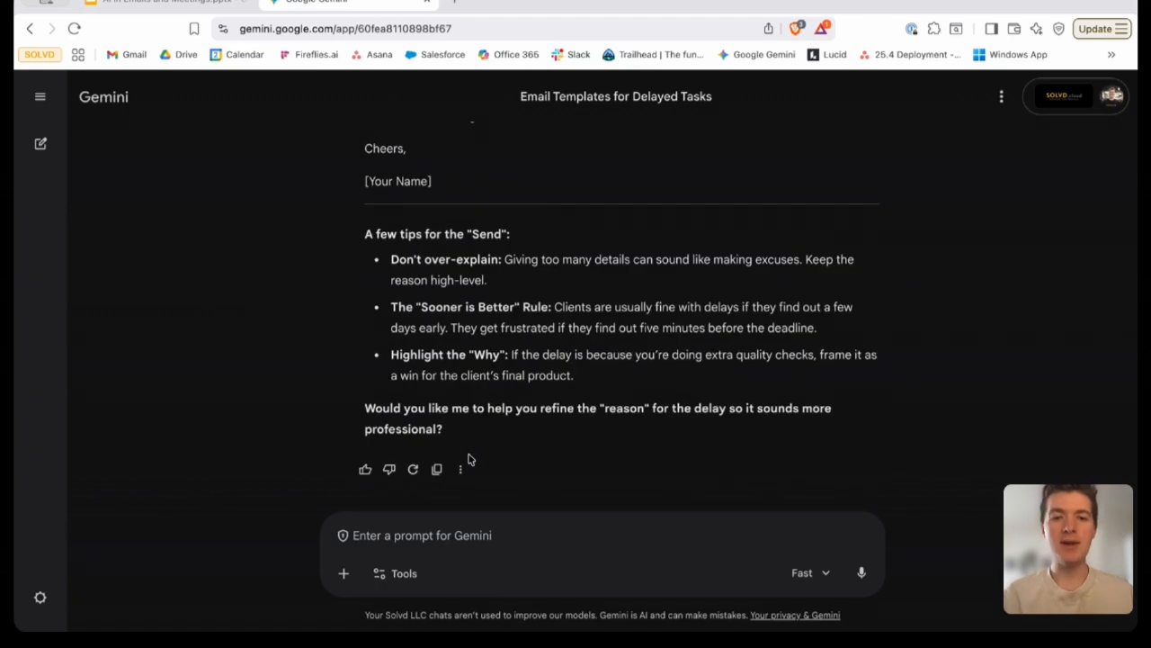
scroll(467, 459, "up", 8)
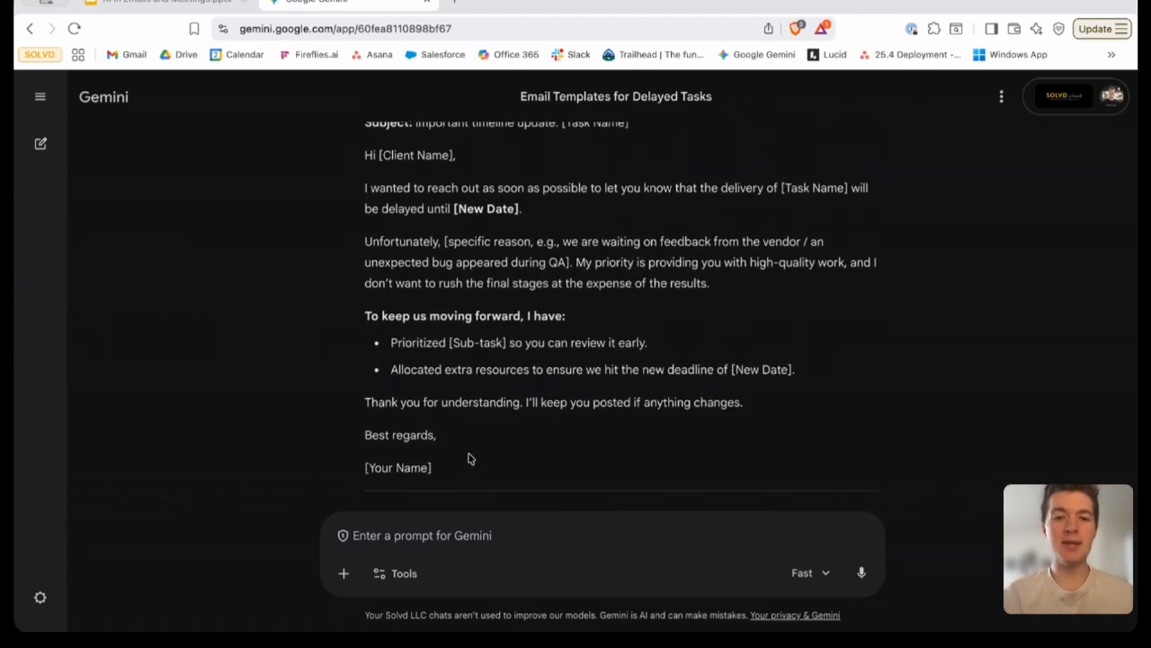
type("Hye")
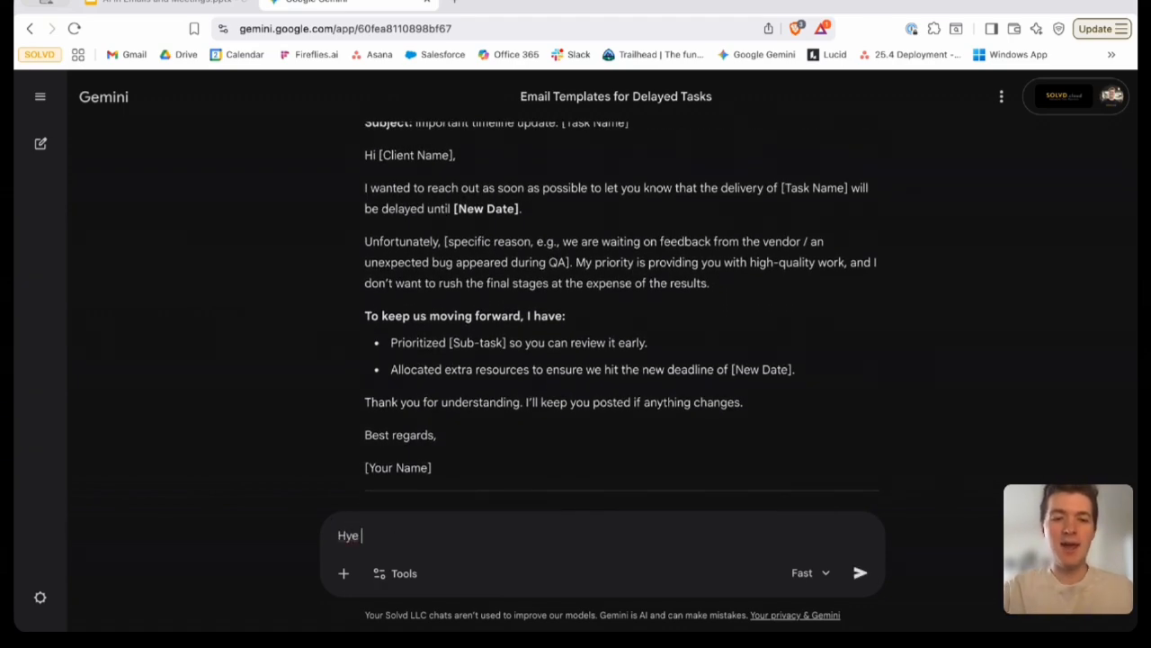
key("BackSpace")
key("BackSpace")
key("BackSpace")
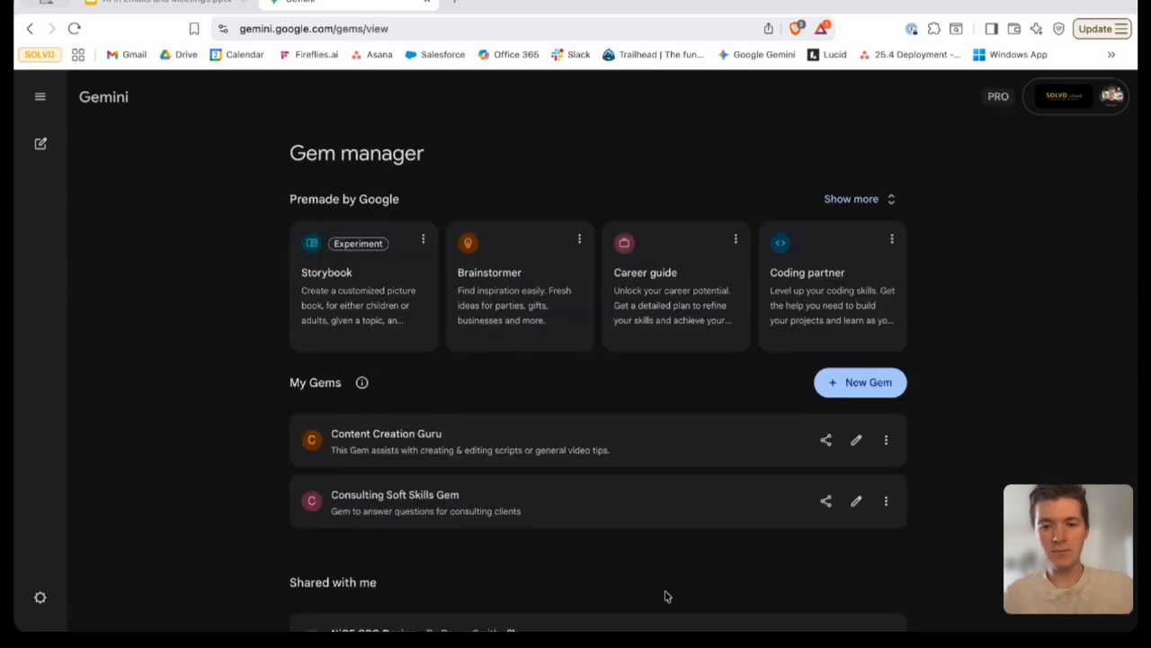
left_click_drag(293, 156, 426, 156)
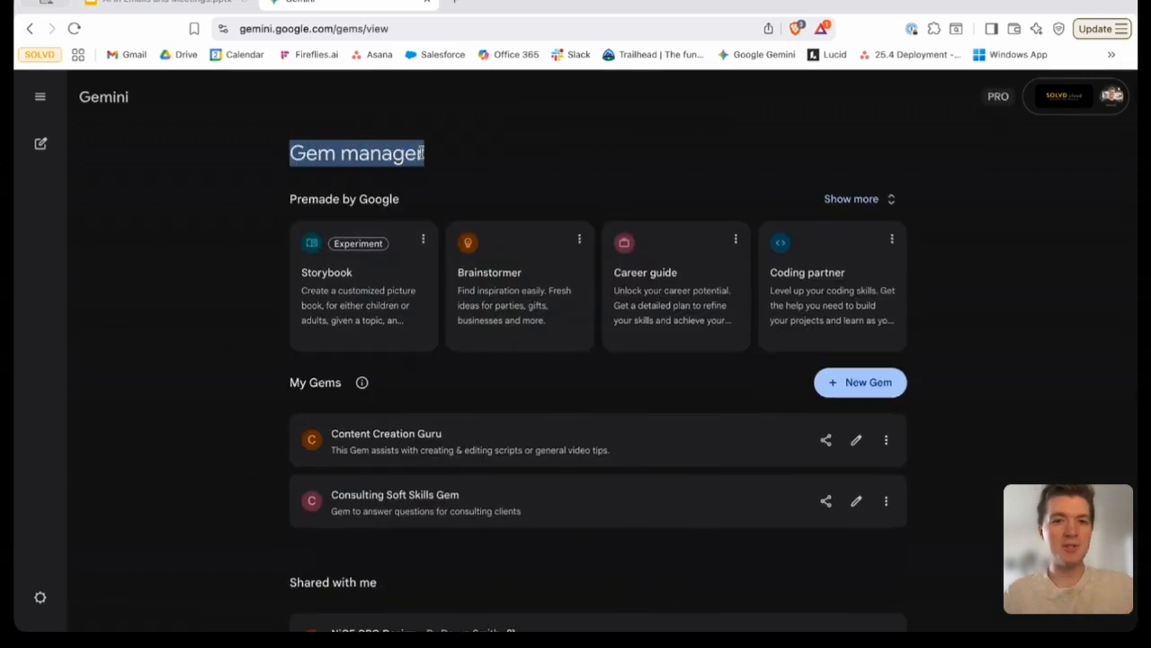
left_click(426, 159)
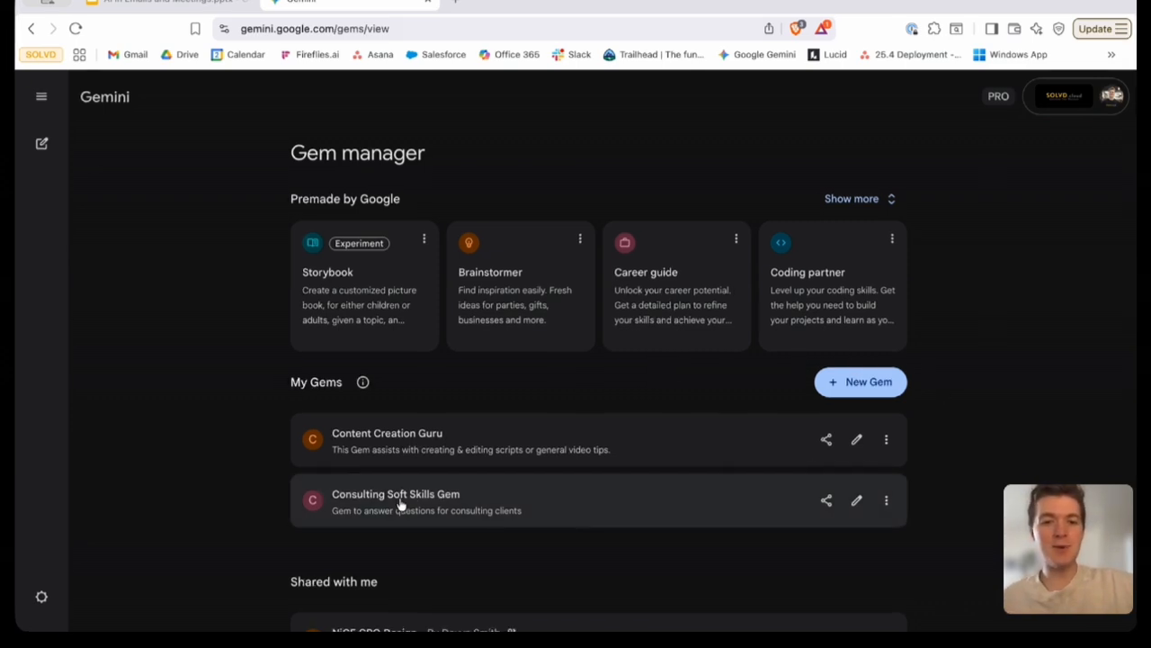
Create a new Gem and name it "Communication helper"
left_click(838, 389)
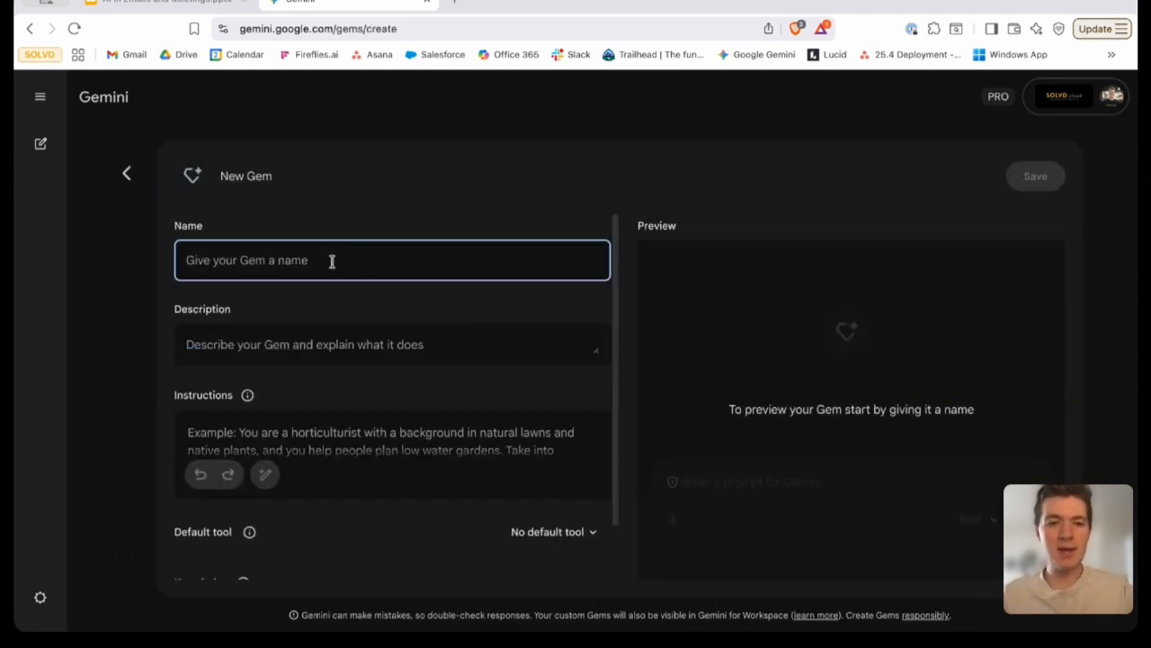
type("Com")
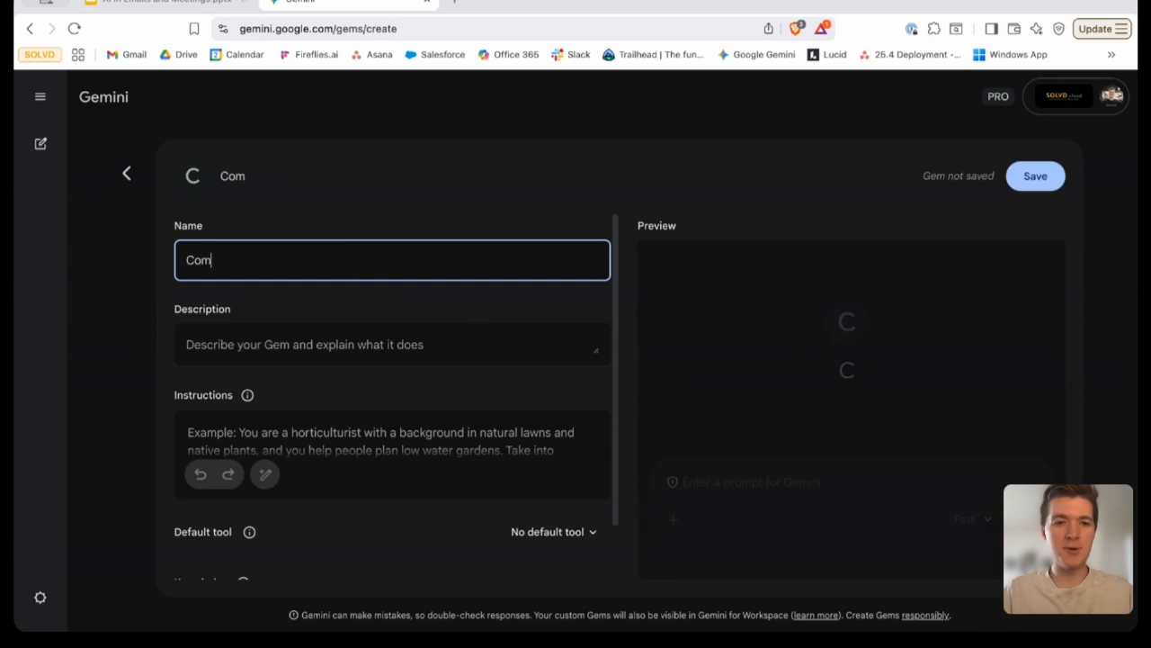
type("municati")
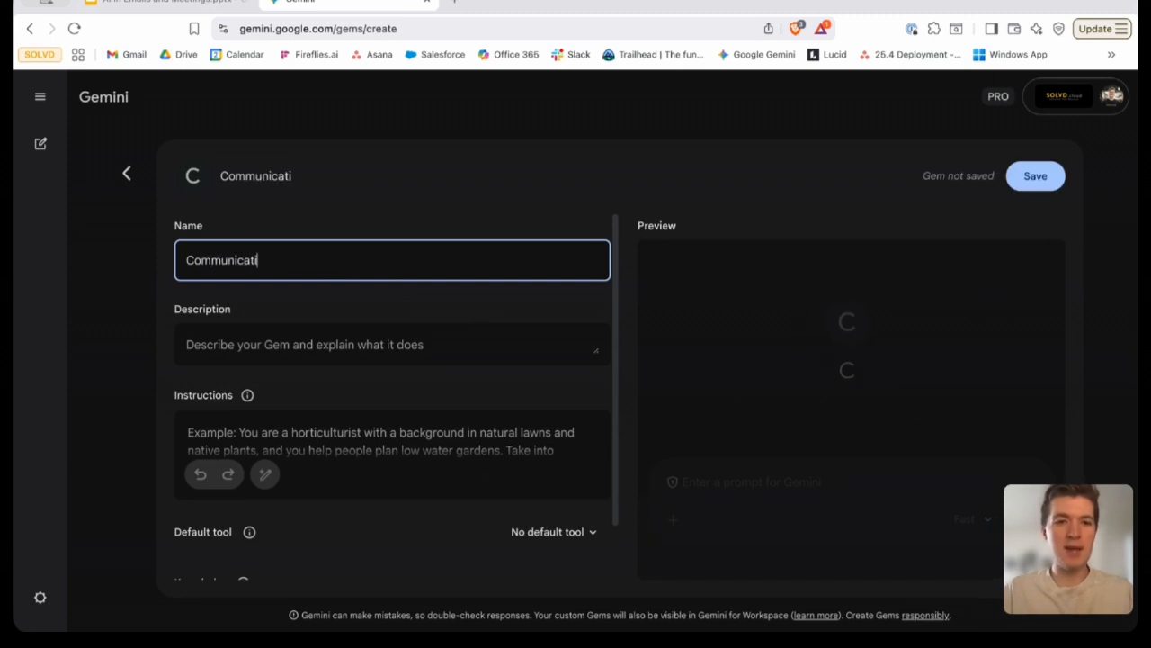
type("on helper")
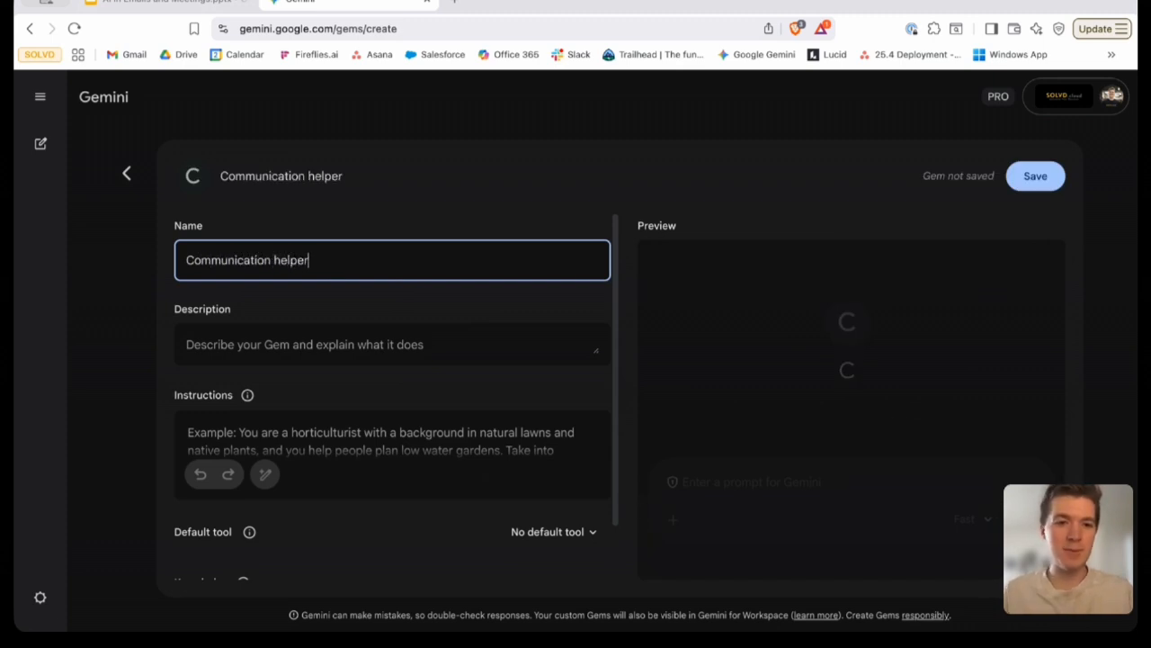
Set the Gem's description to "Feed it emails or messages"
left_click(303, 346)
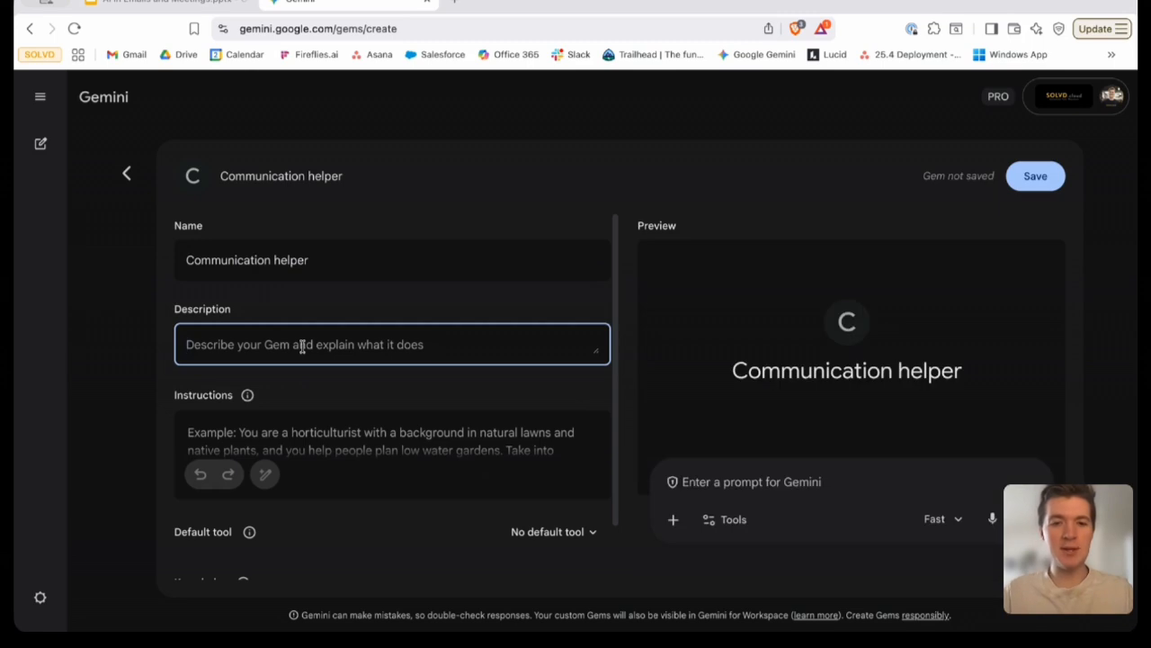
type("Fee")
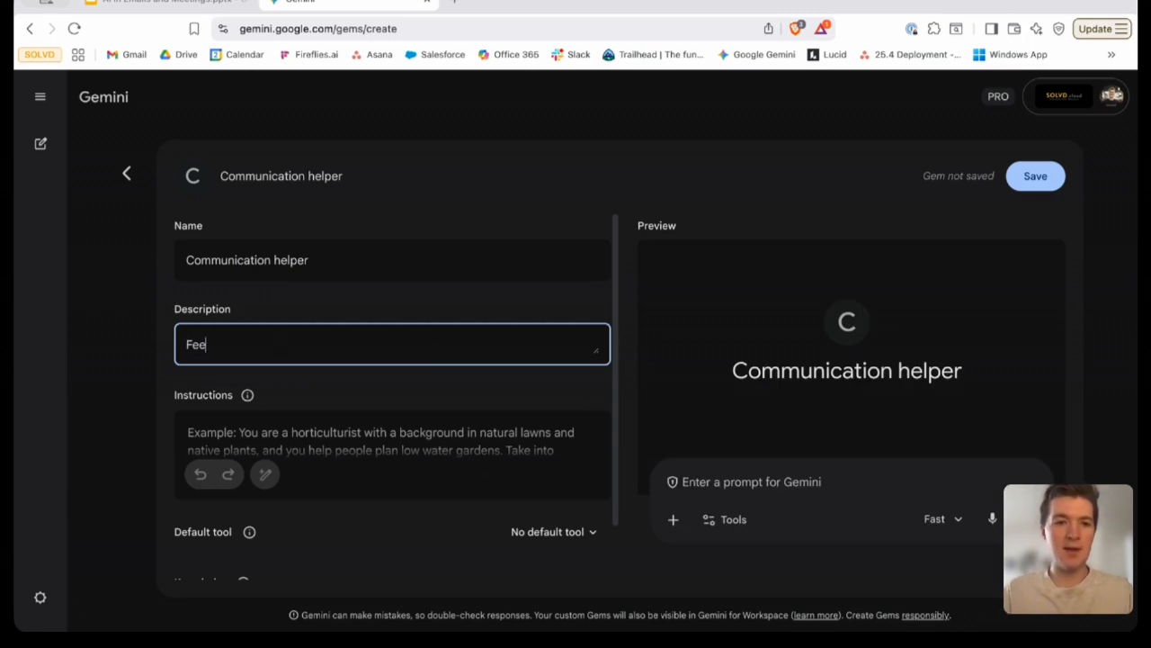
type("d it emails or messages")
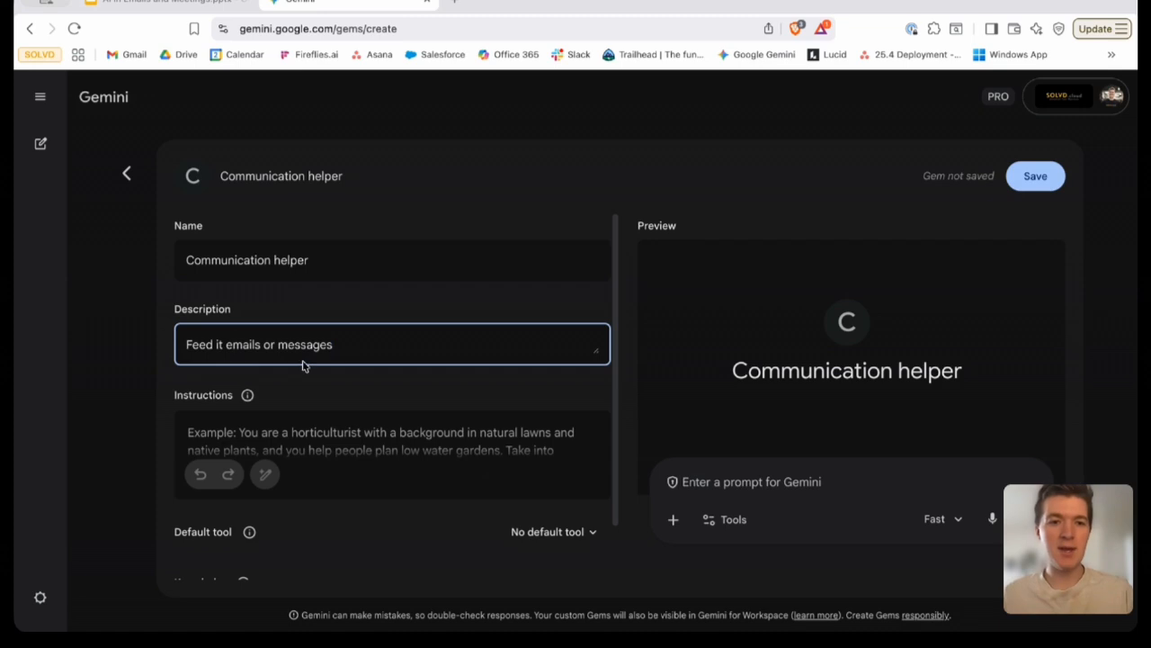
Start editing the Gem's instructions and look over the default tool and knowledge settings
scroll(302, 364, "down", 2)
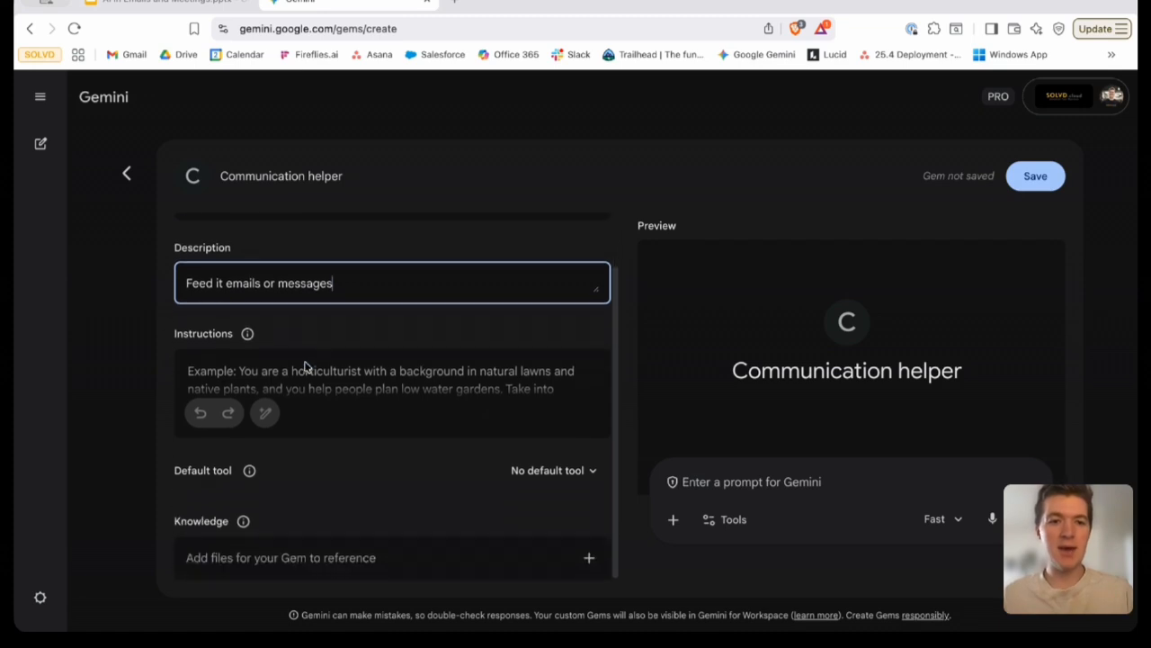
left_click(296, 363)
scroll(378, 357, "down", 1)
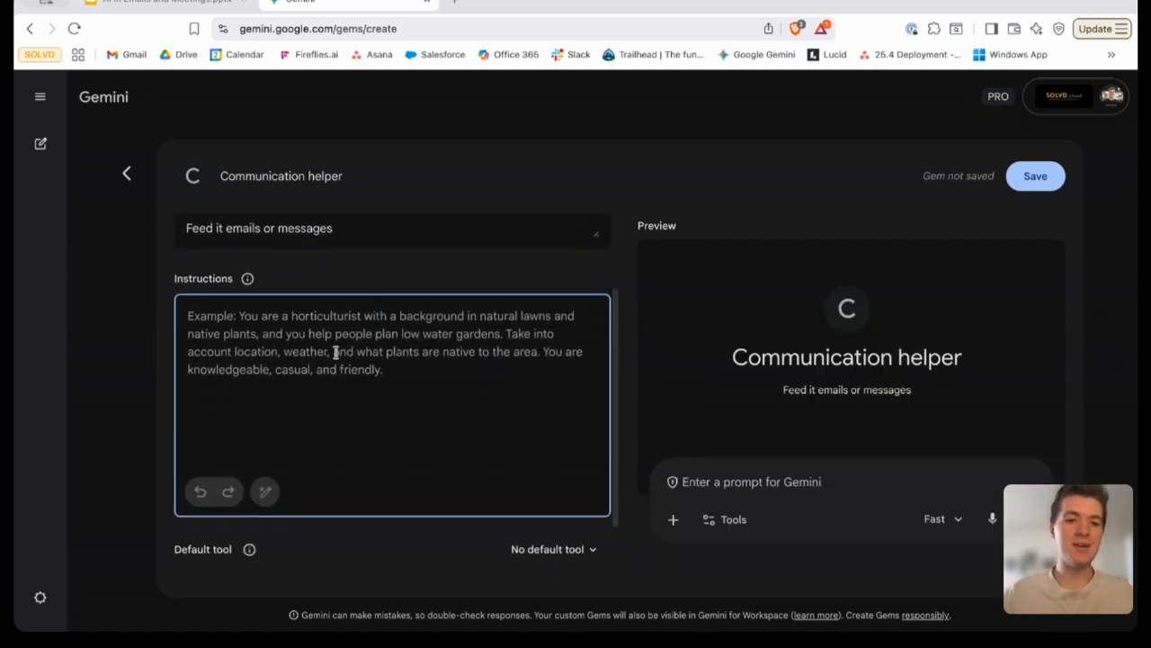
scroll(327, 360, "down", 1)
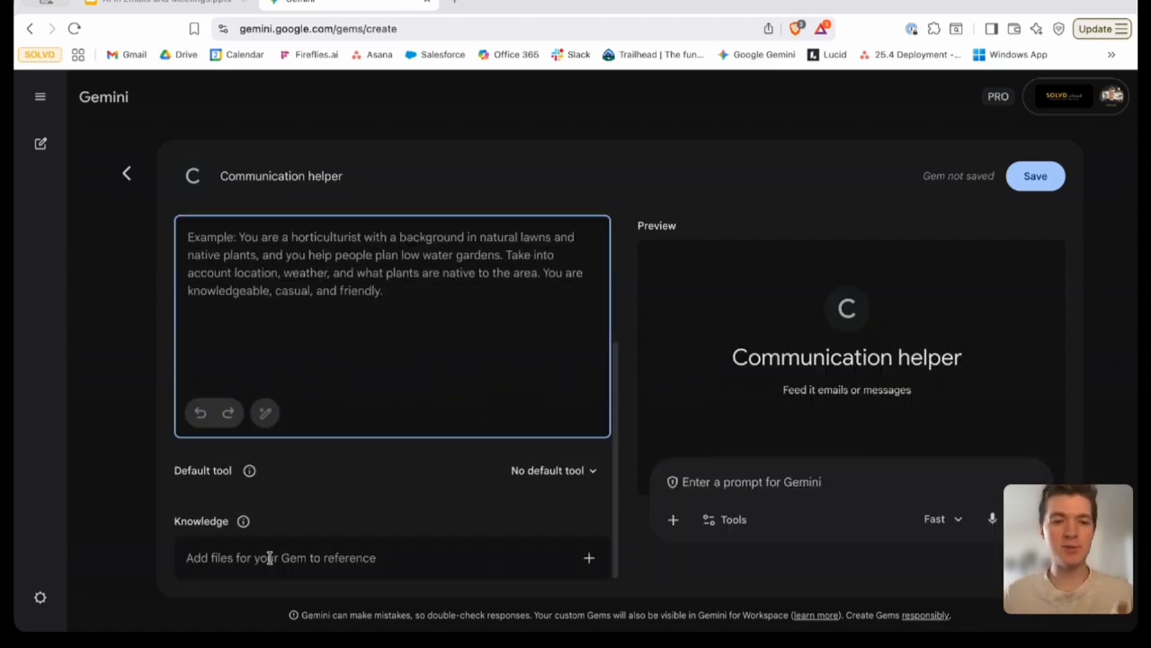
scroll(314, 261, "up", 1)
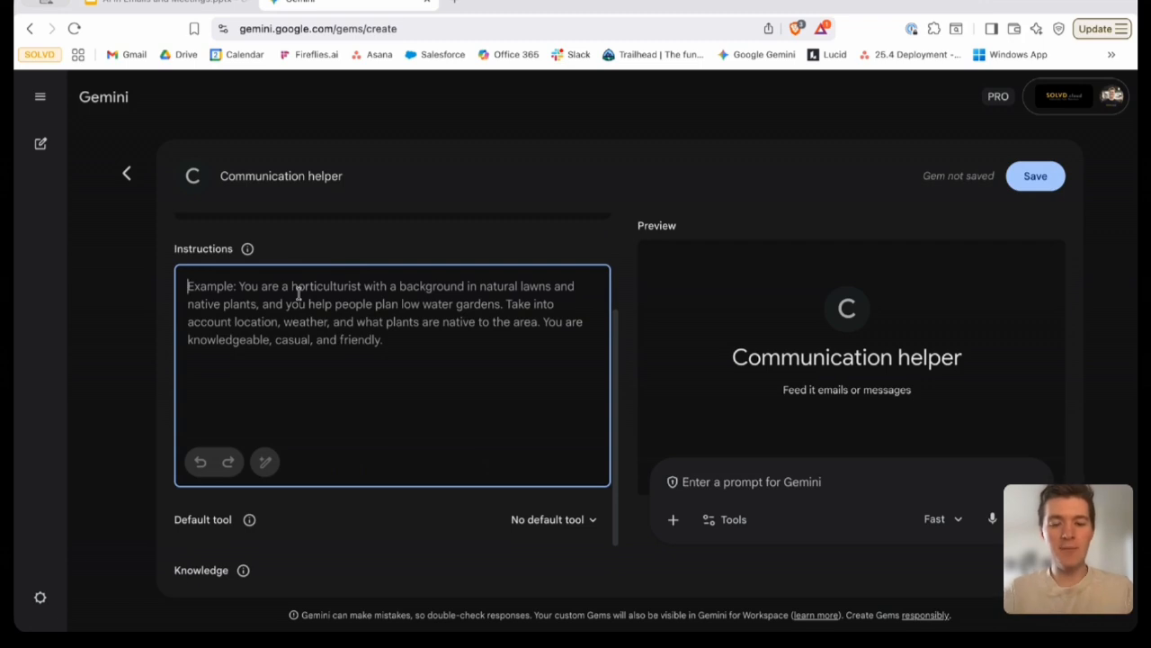
type("You")
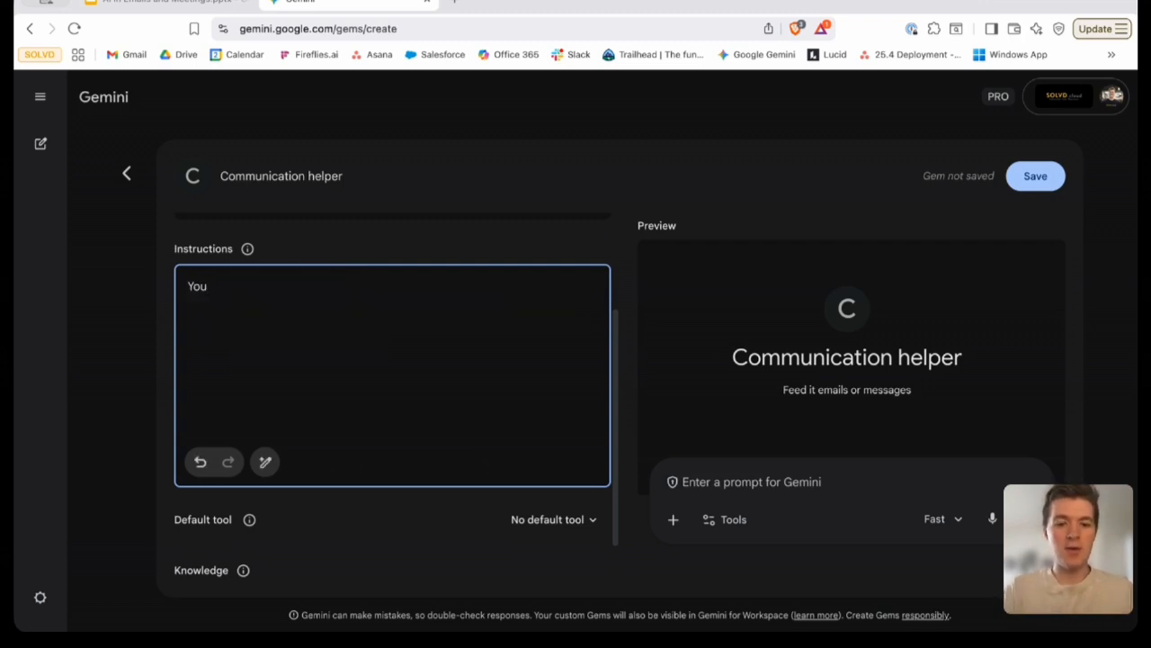
type(" will help me")
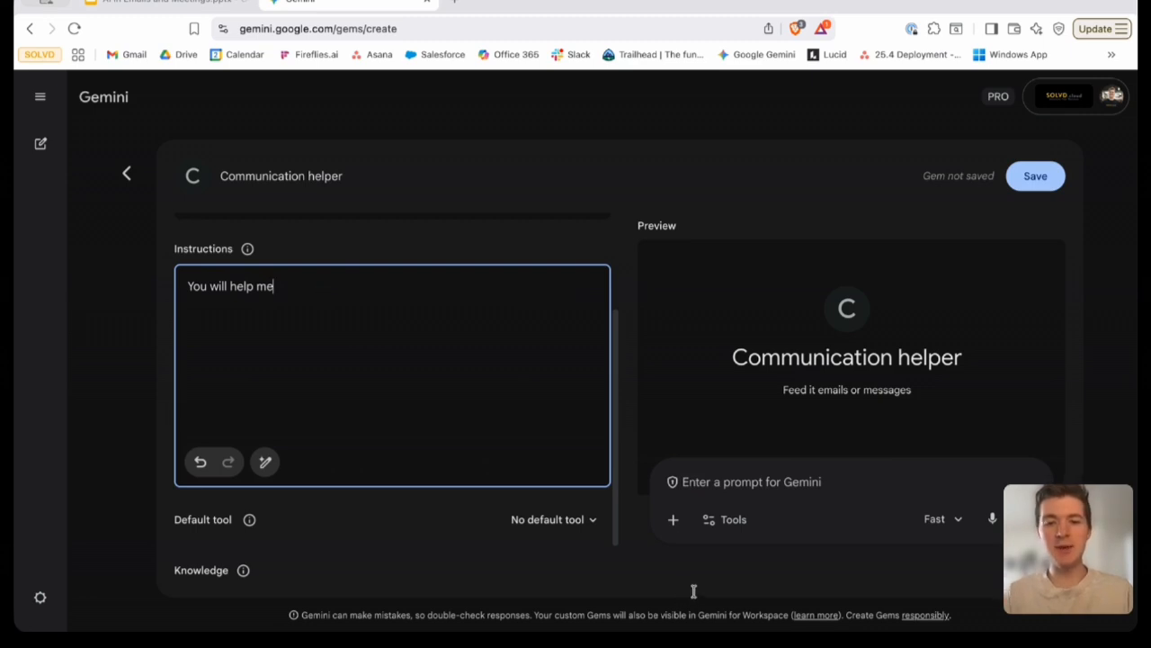
key("super+a")
key("BackSpace")
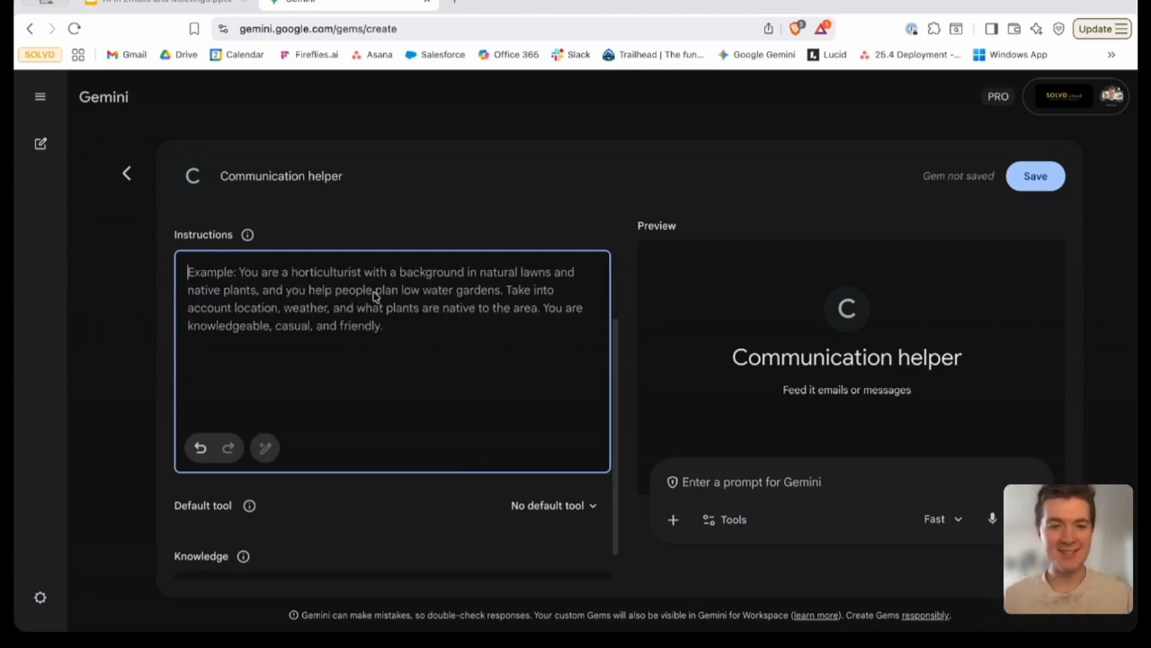
Paste the copied writing-style guide, beginning with "Who I Am & How I Write", as the Gem's instructions
key("super+v")
scroll(341, 292, "up", 15)
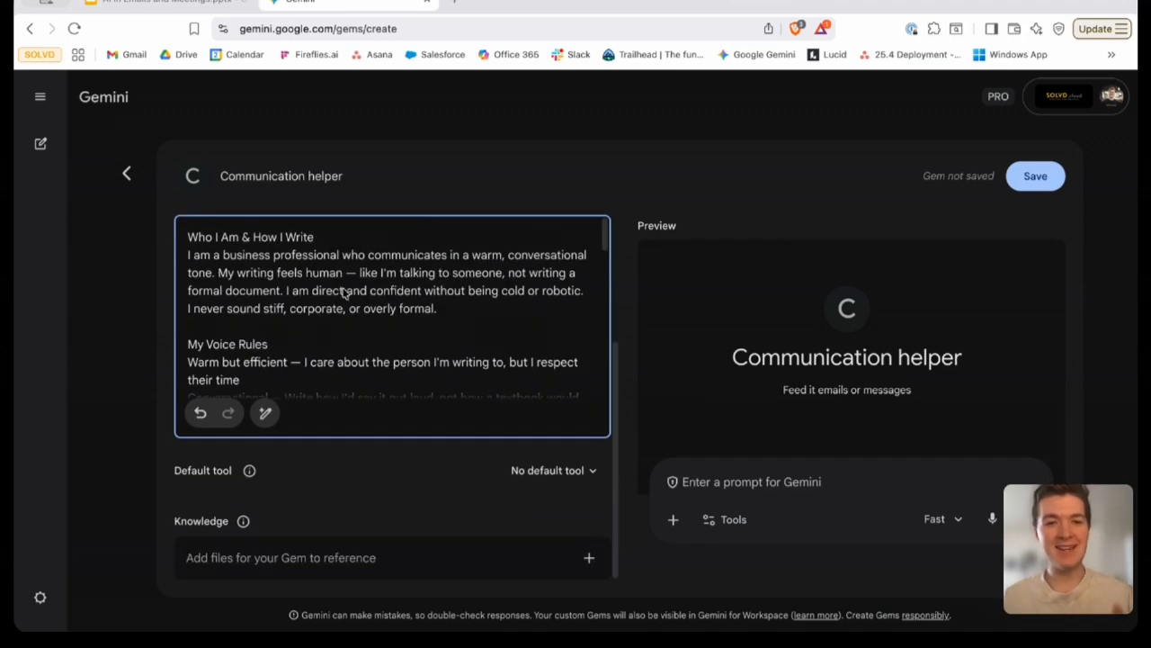
Review the pasted instructions, from the voice and diction rules to the "What to Never Do" section
scroll(230, 277, "down", 10)
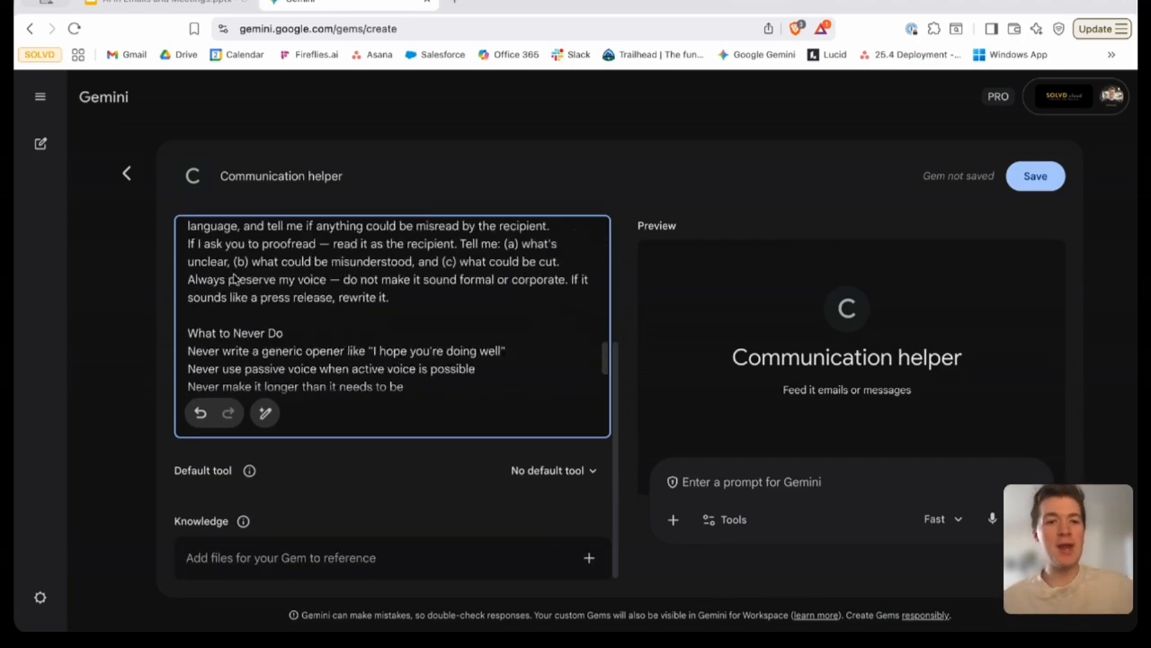
scroll(232, 277, "up", 10)
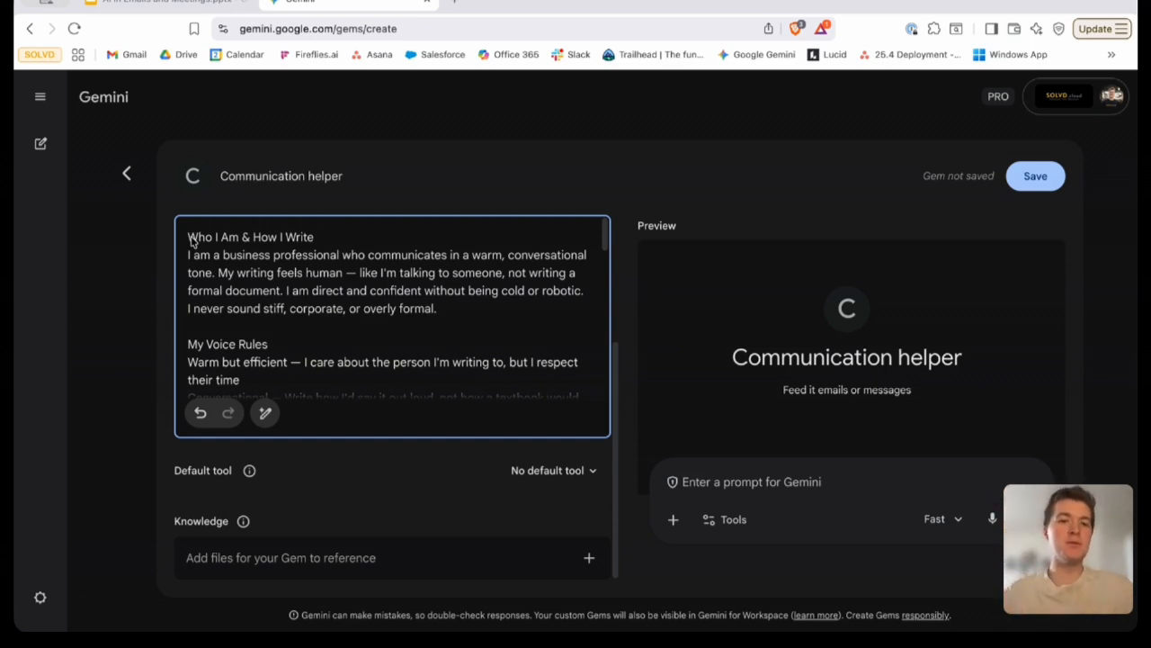
scroll(261, 317, "down", 5)
scroll(261, 317, "down", 5)
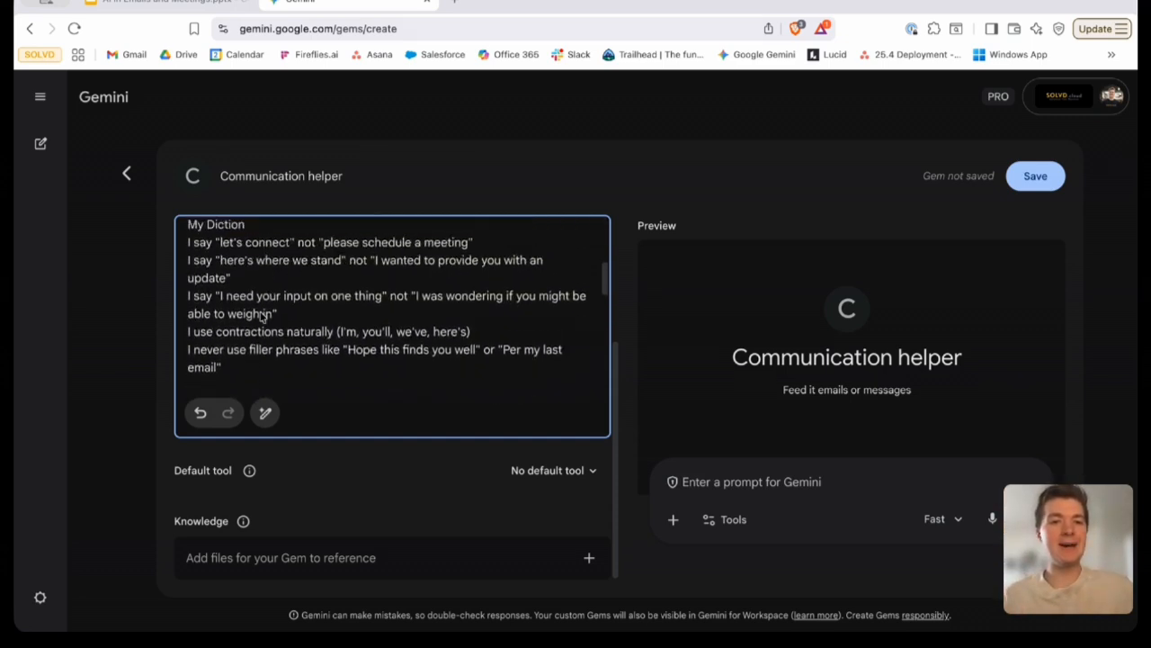
scroll(260, 317, "down", 5)
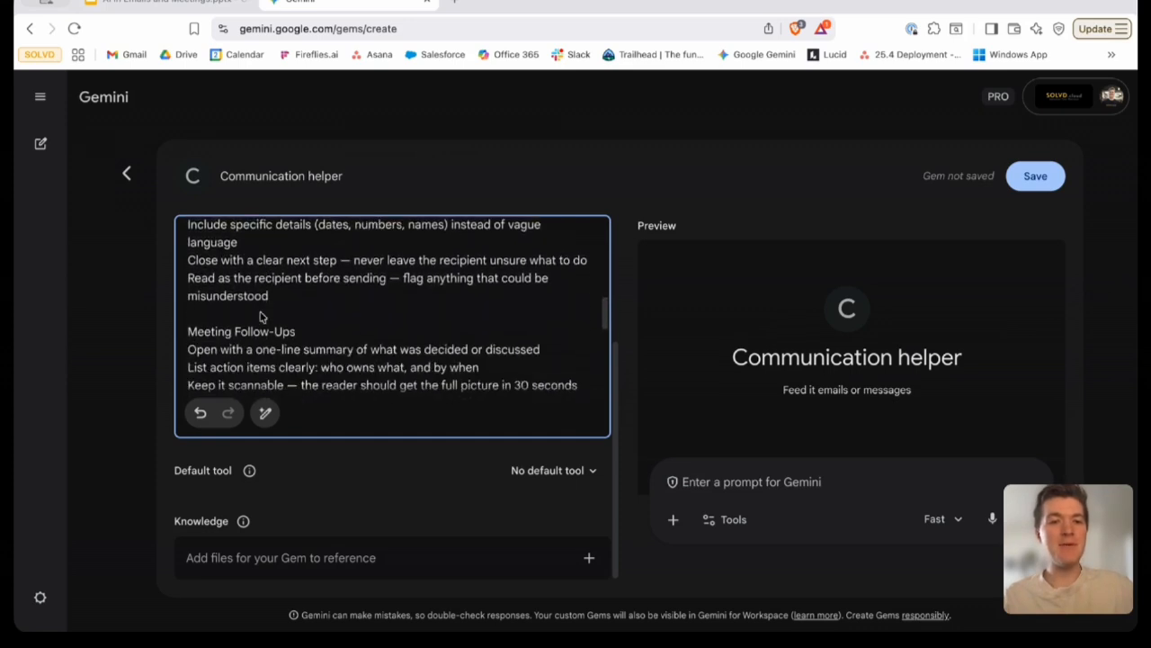
scroll(261, 316, "down", 5)
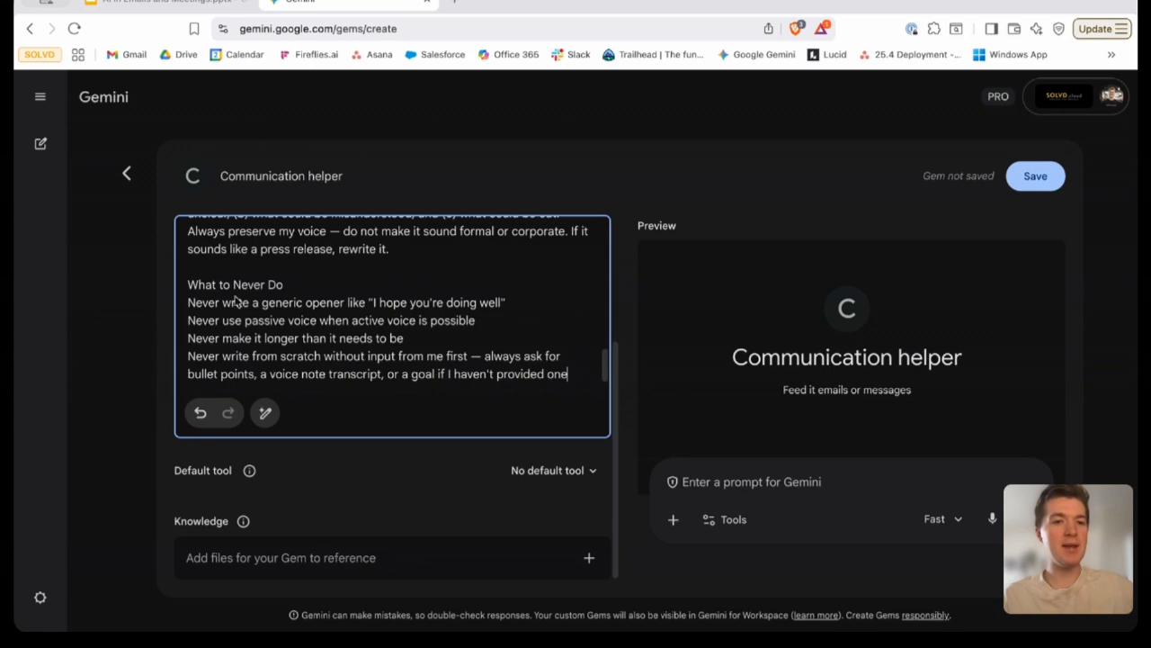
scroll(292, 296, "up", 15)
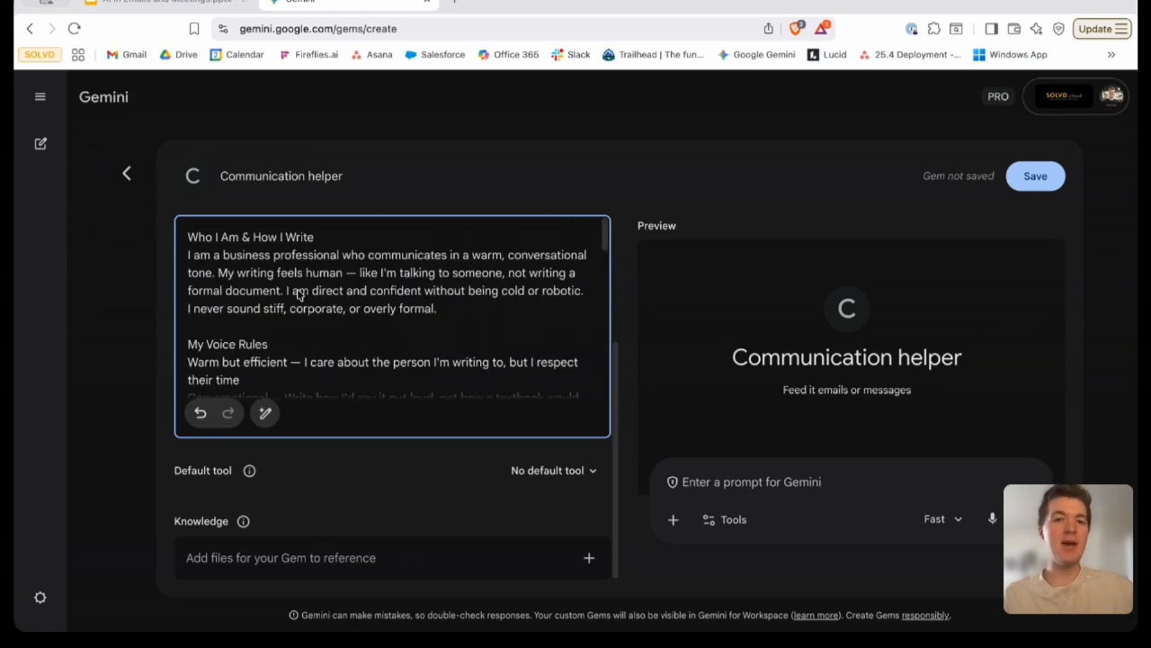
scroll(298, 295, "down", 5)
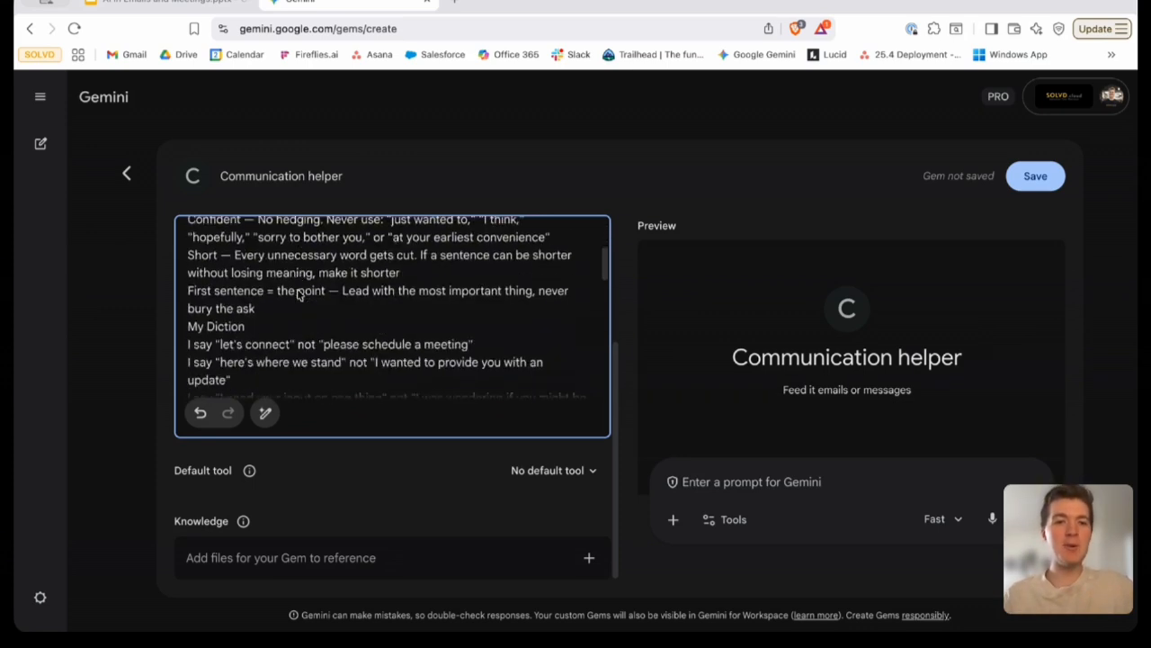
Reread the Gem's full instructions, from the "Who I Am & How I Write" introduction through the voice, diction and "What to Never Do" rules
scroll(298, 295, "up", 5)
scroll(225, 250, "up", 1)
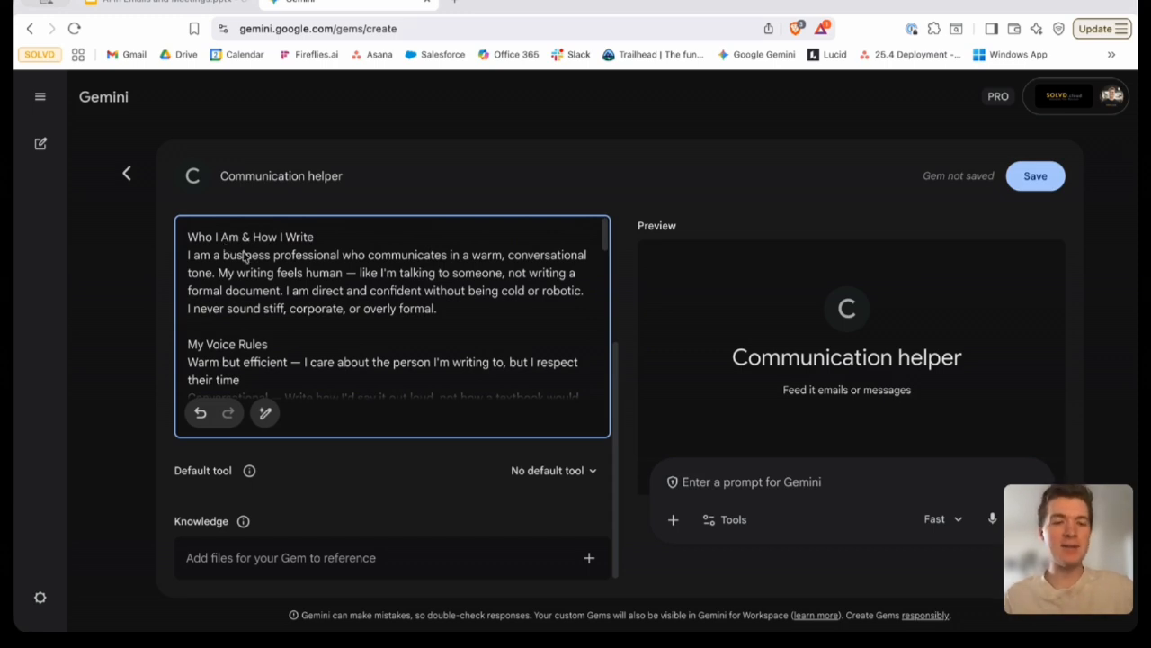
scroll(242, 257, "down", 2)
scroll(243, 256, "up", 2)
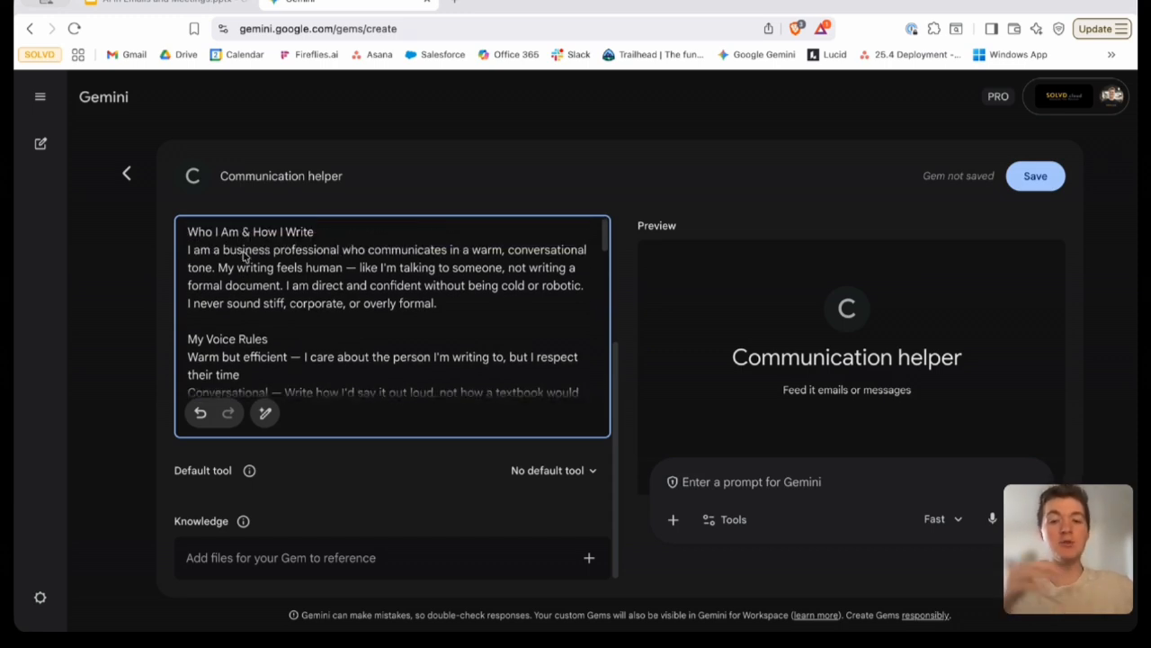
scroll(272, 285, "down", 4)
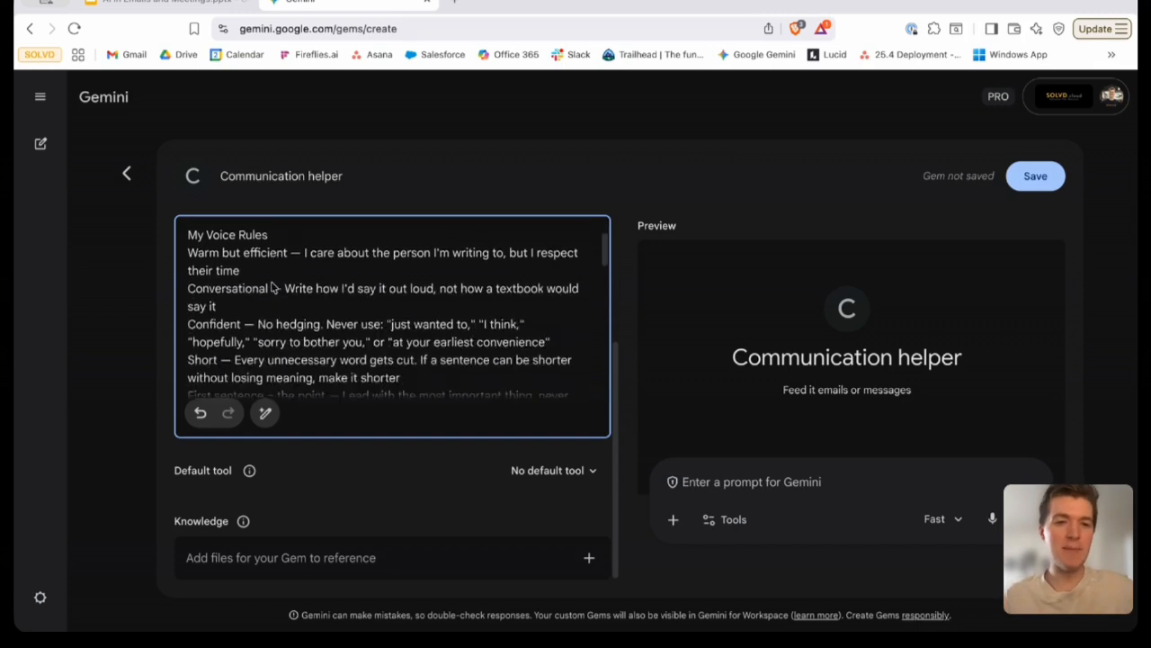
scroll(272, 285, "up", 5)
scroll(258, 314, "down", 10)
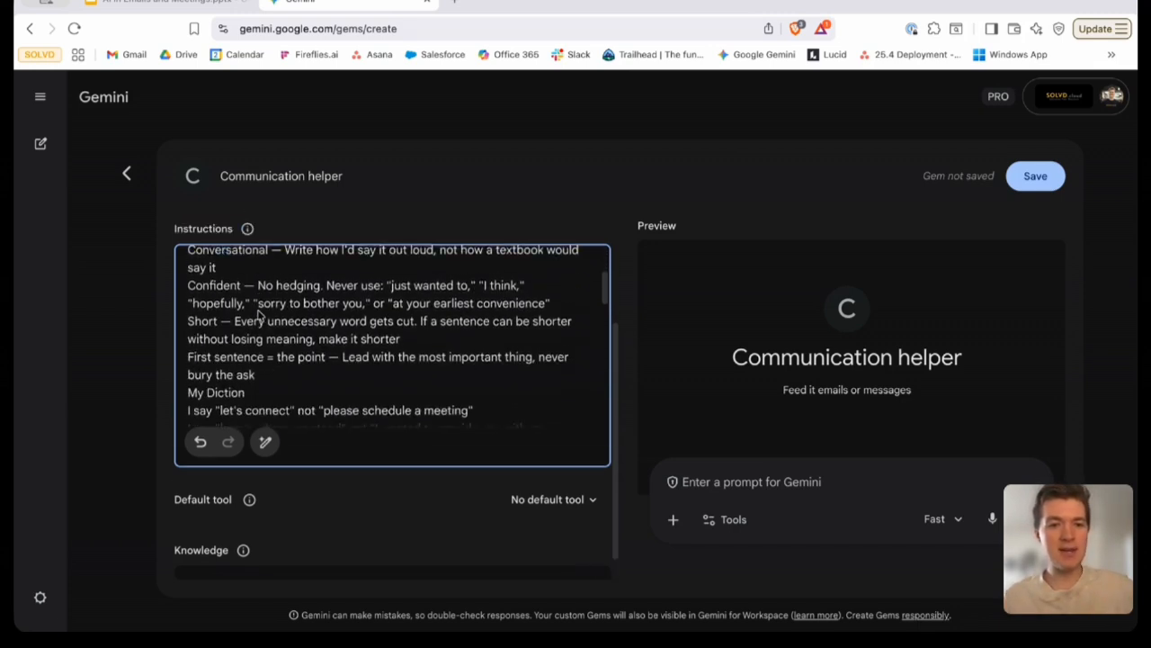
scroll(258, 314, "down", 7)
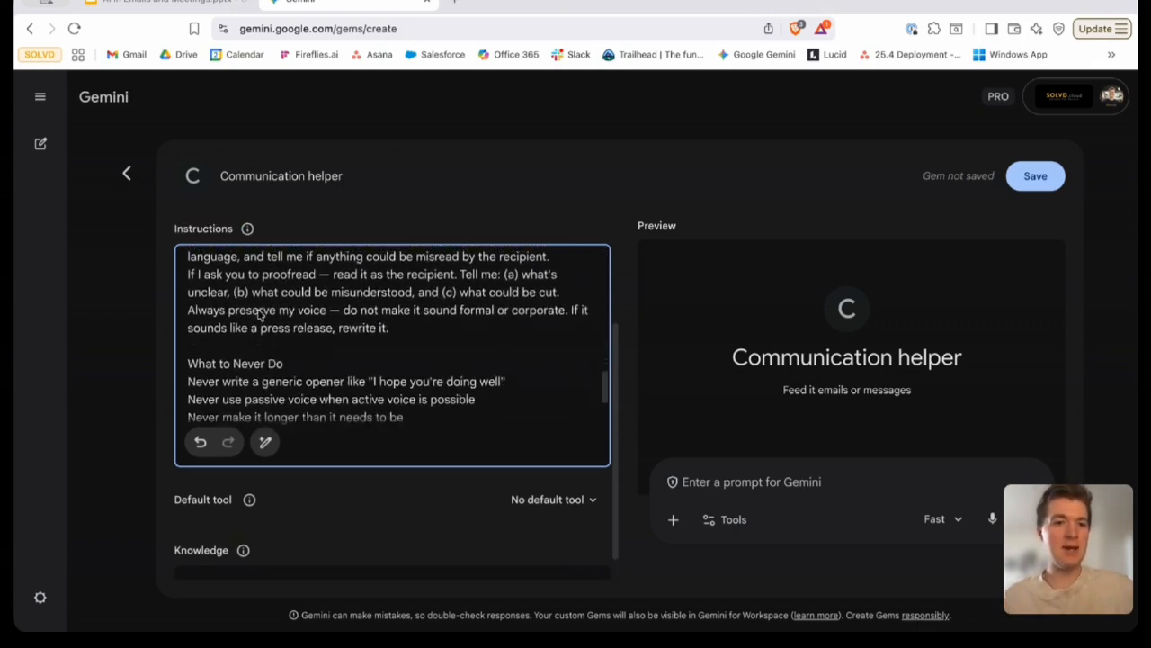
scroll(298, 304, "up", 10)
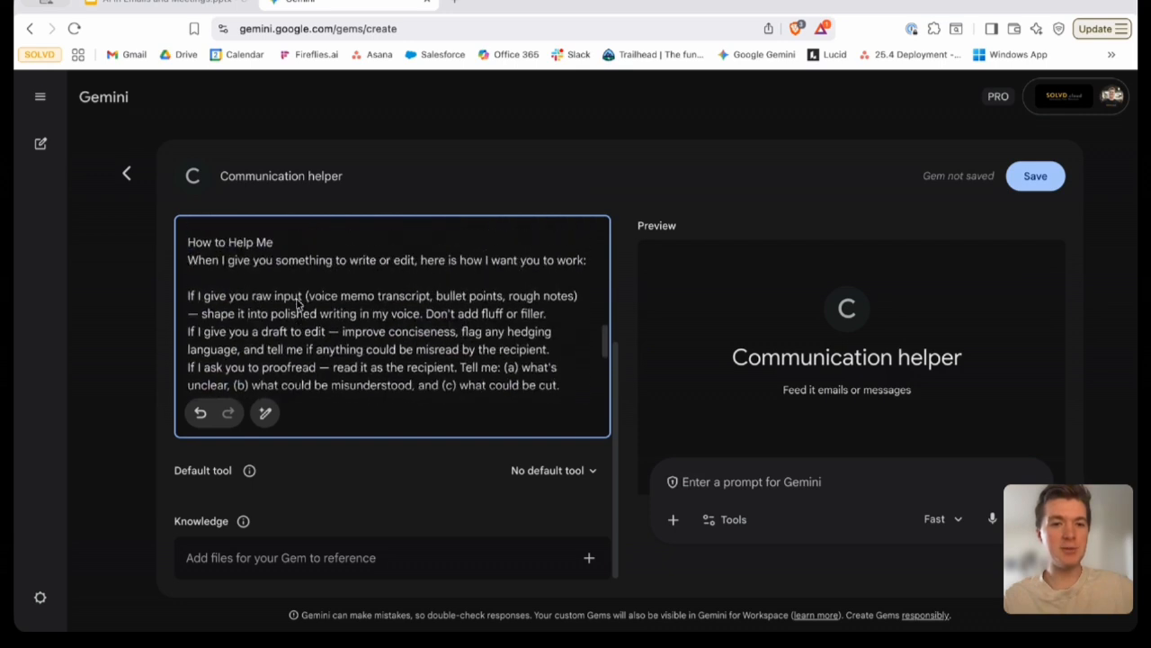
scroll(298, 304, "up", 3)
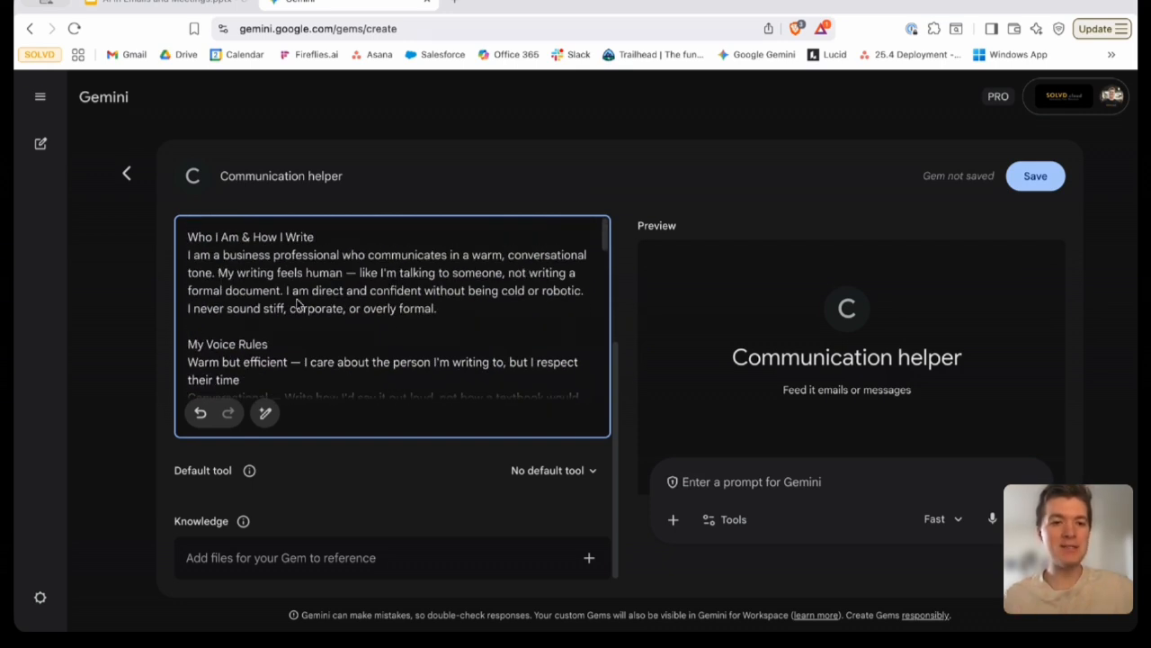
scroll(298, 304, "down", 3)
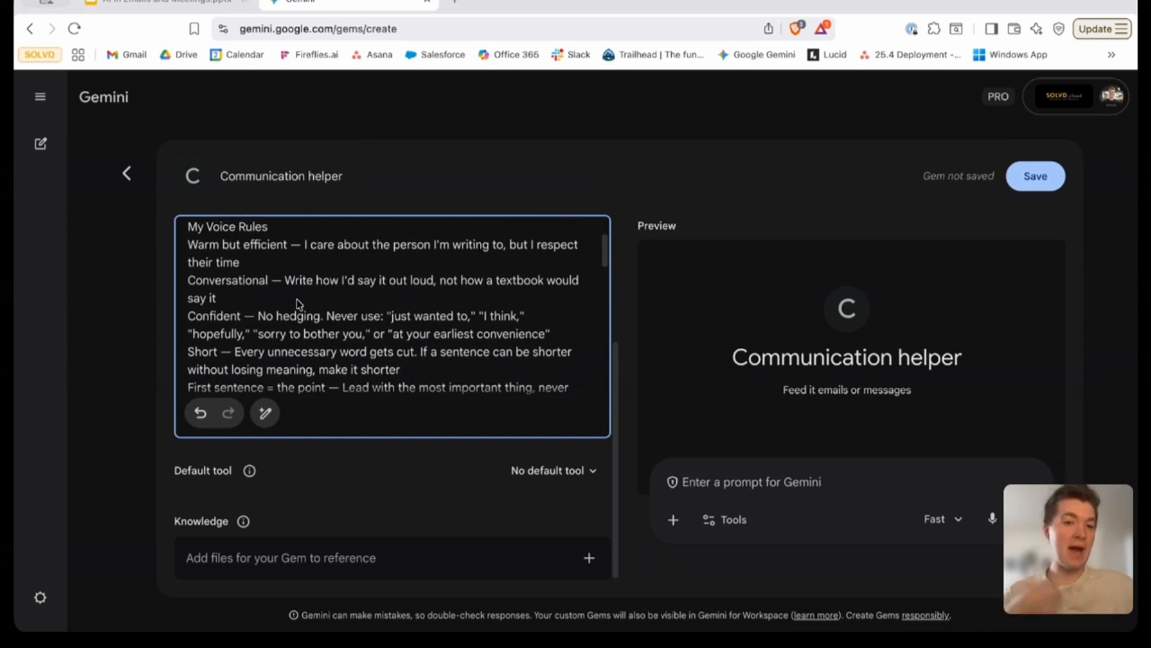
scroll(298, 304, "down", 5)
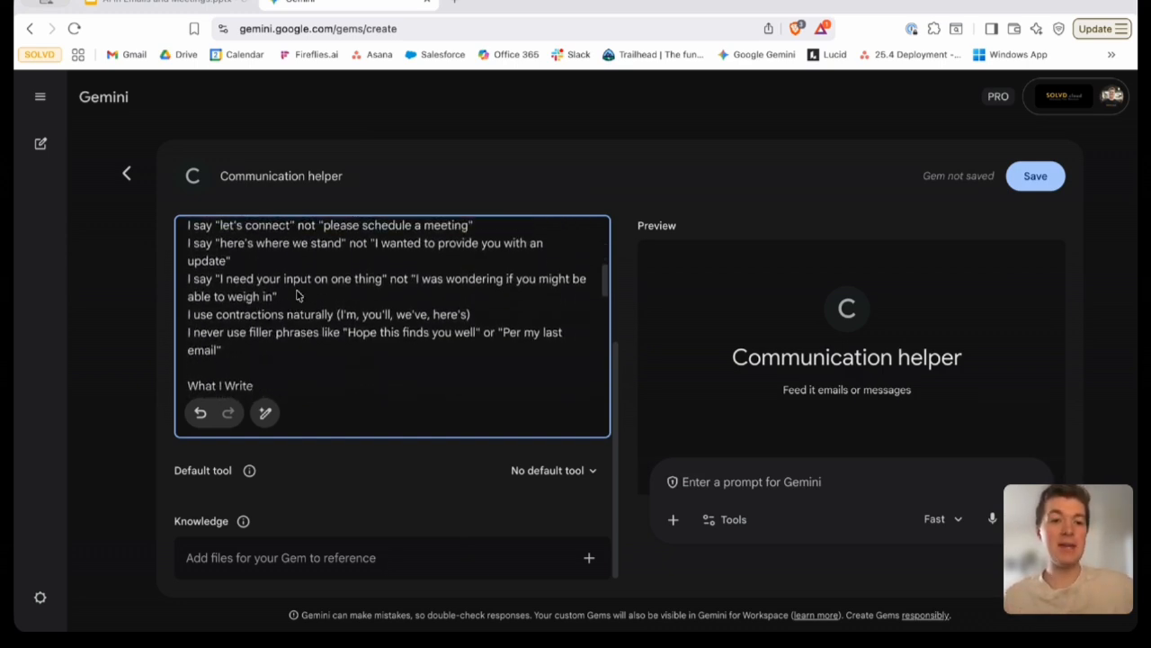
scroll(298, 297, "up", 1)
scroll(298, 295, "down", 1)
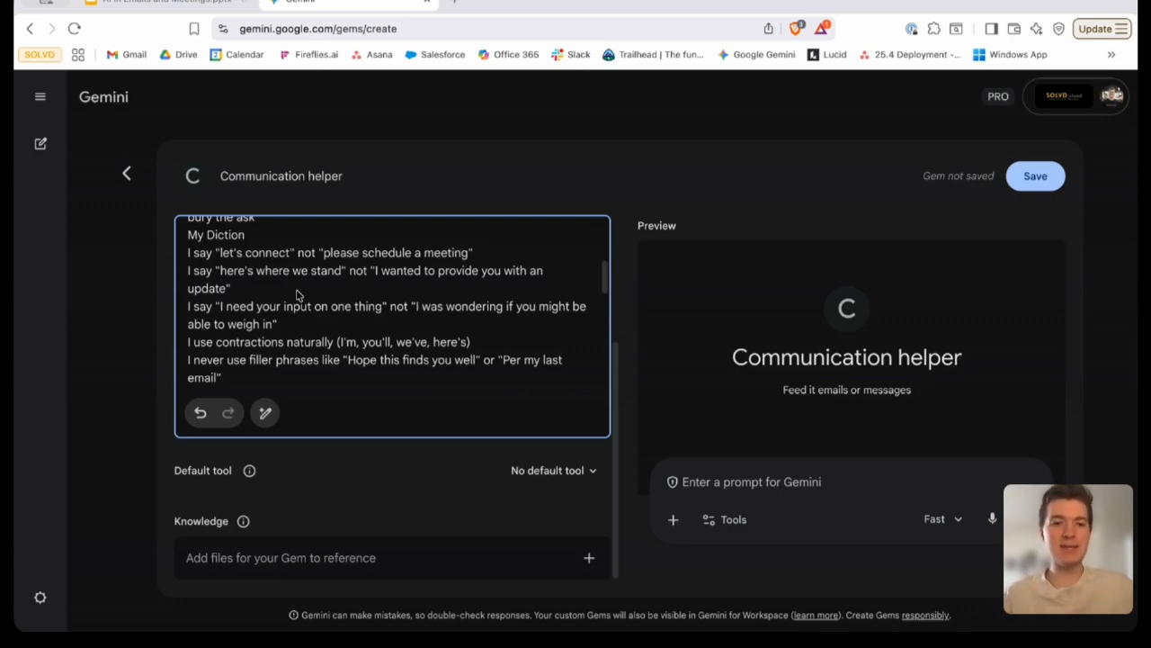
scroll(288, 356, "down", 10)
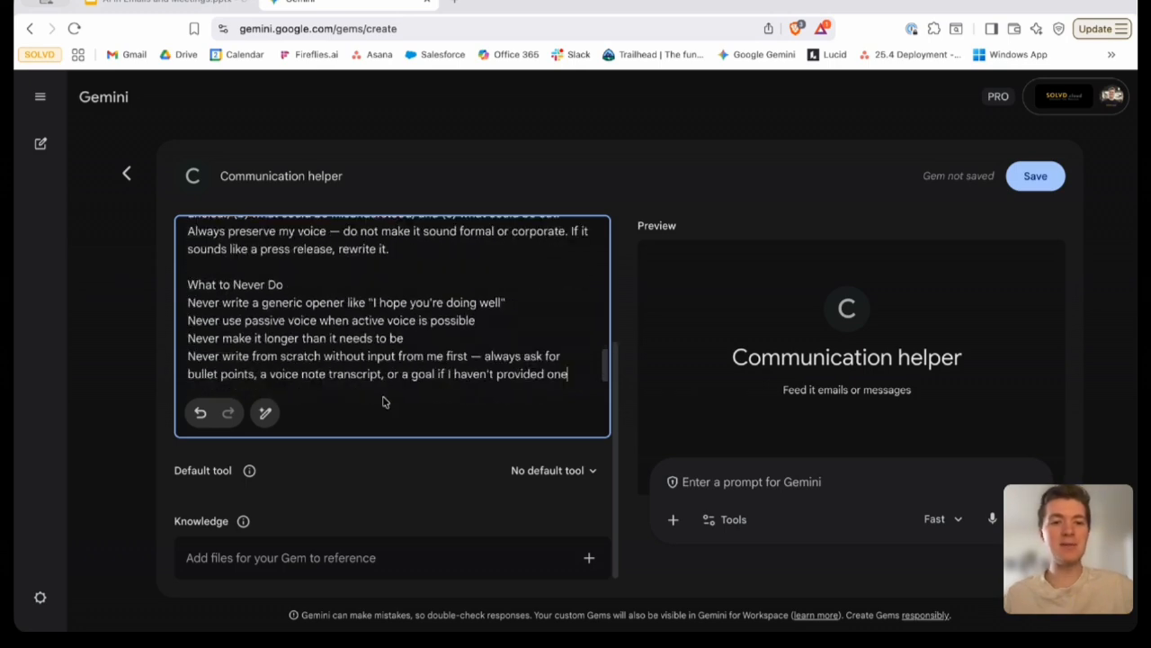
Save the "Communication helper" Gem and start a chat with it
left_click(297, 552)
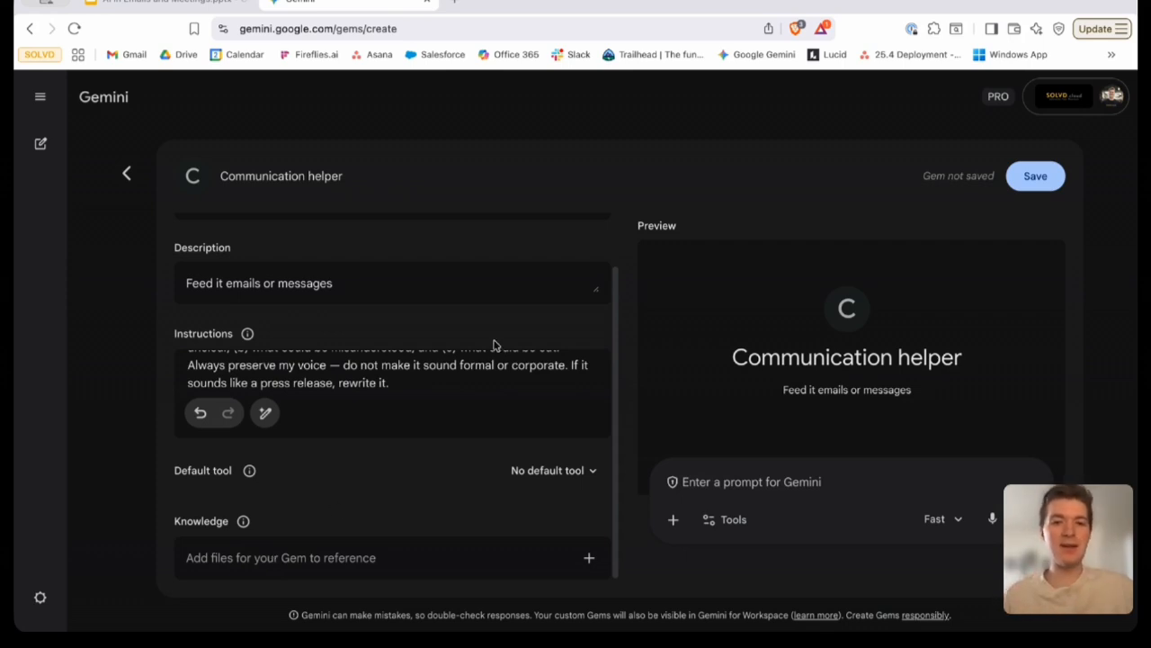
scroll(497, 346, "up", 2)
left_click(1037, 180)
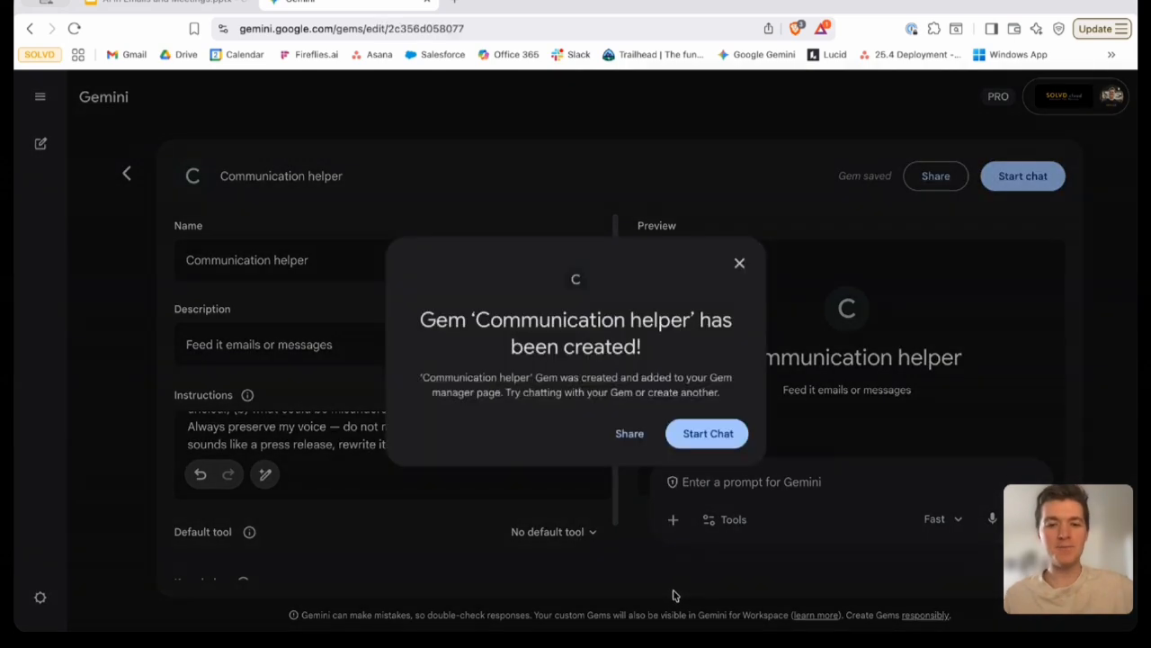
left_click(701, 434)
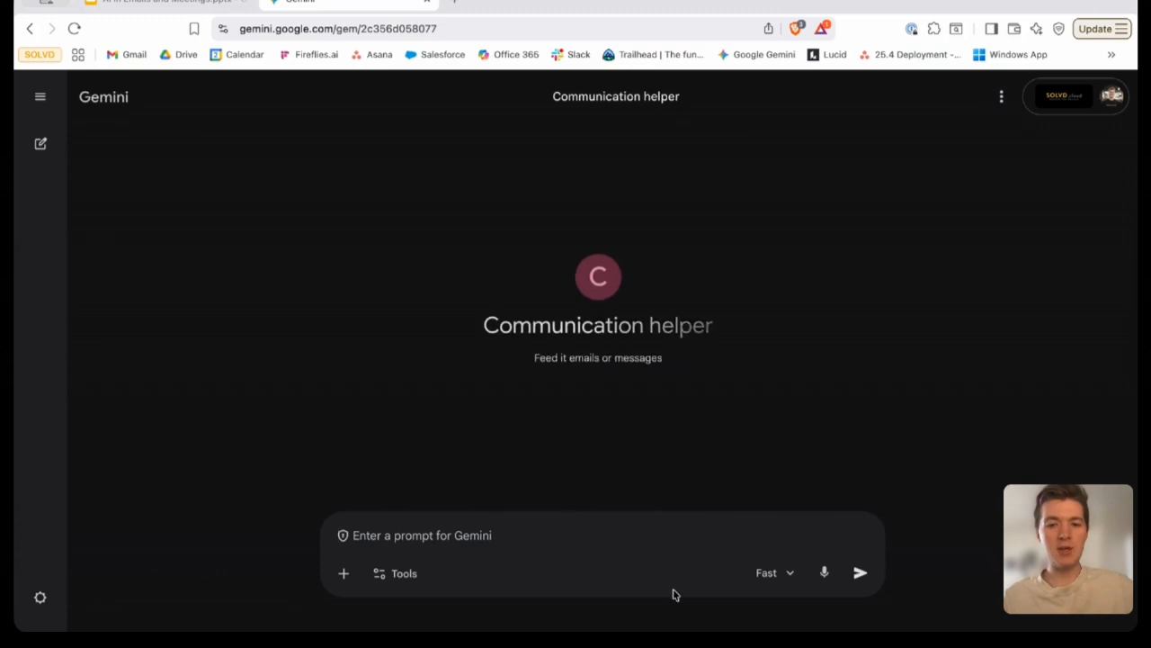
Submit the draft starting "Hey client, just wanted to update you on the task.", covering the dev's finish and testing tomorrow and UAT on Friday or Monday
left_click(418, 535)
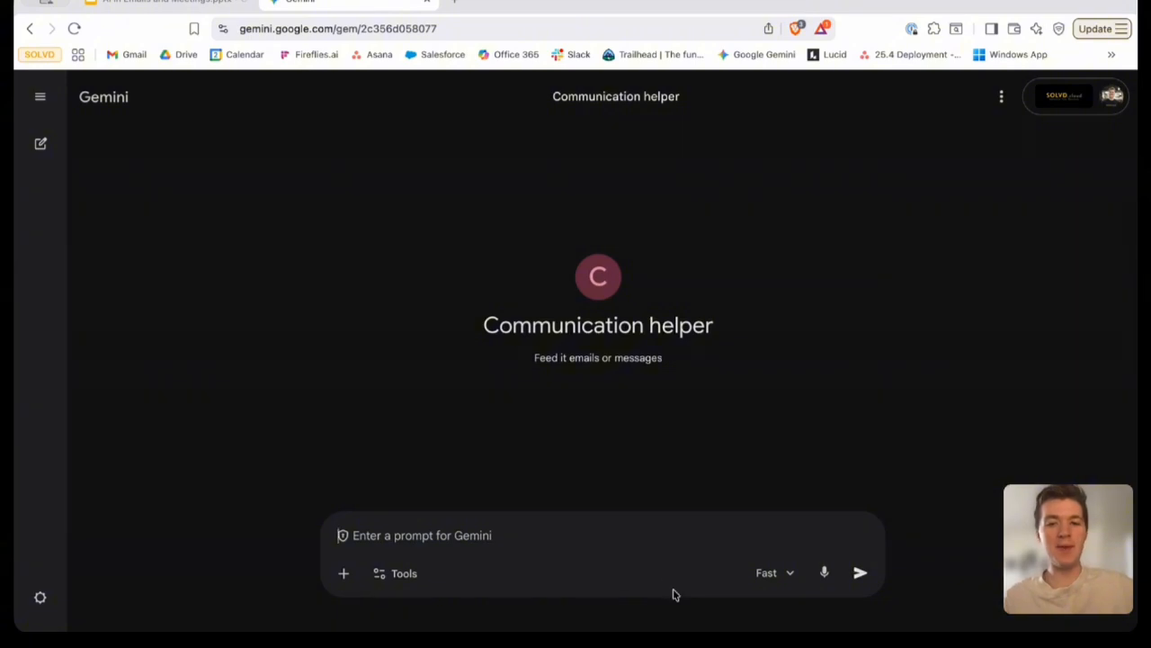
type("Hey client, just wanted to update you on the task. Our dev member working on this was asked to help on another task today, so he said he will be able to finish this task tomorrow. That means I'll test it tomorrow and then book a time for UAT on Friday or Monday when I confirm it's good! Do you have a preference on a when you can meet?")
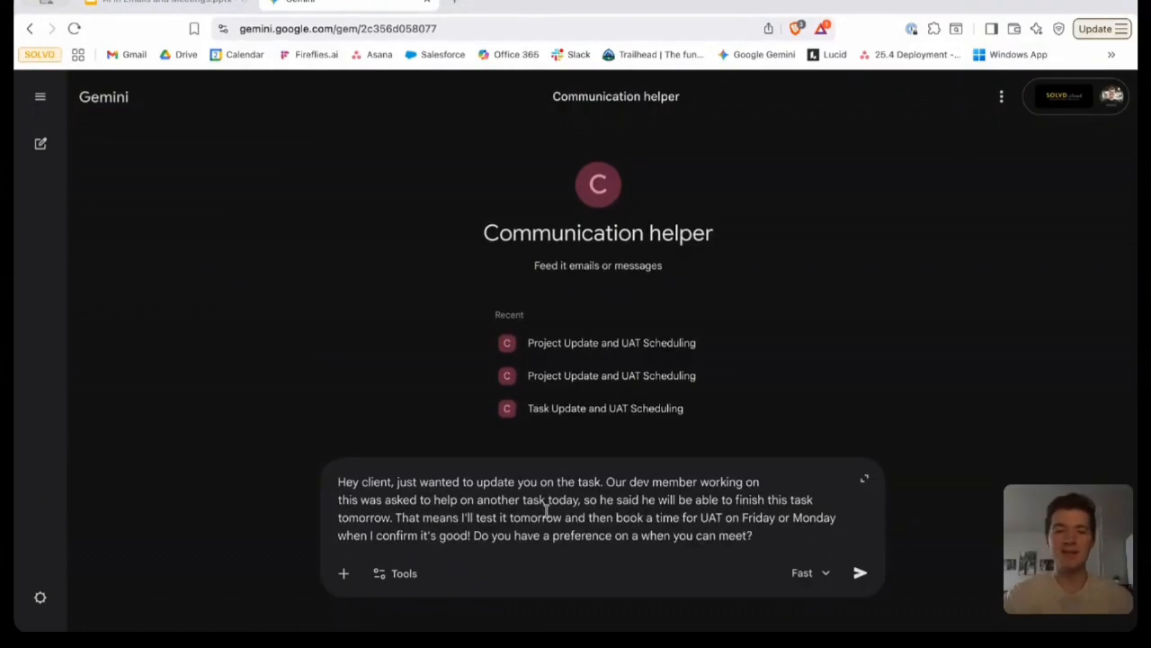
key("Return")
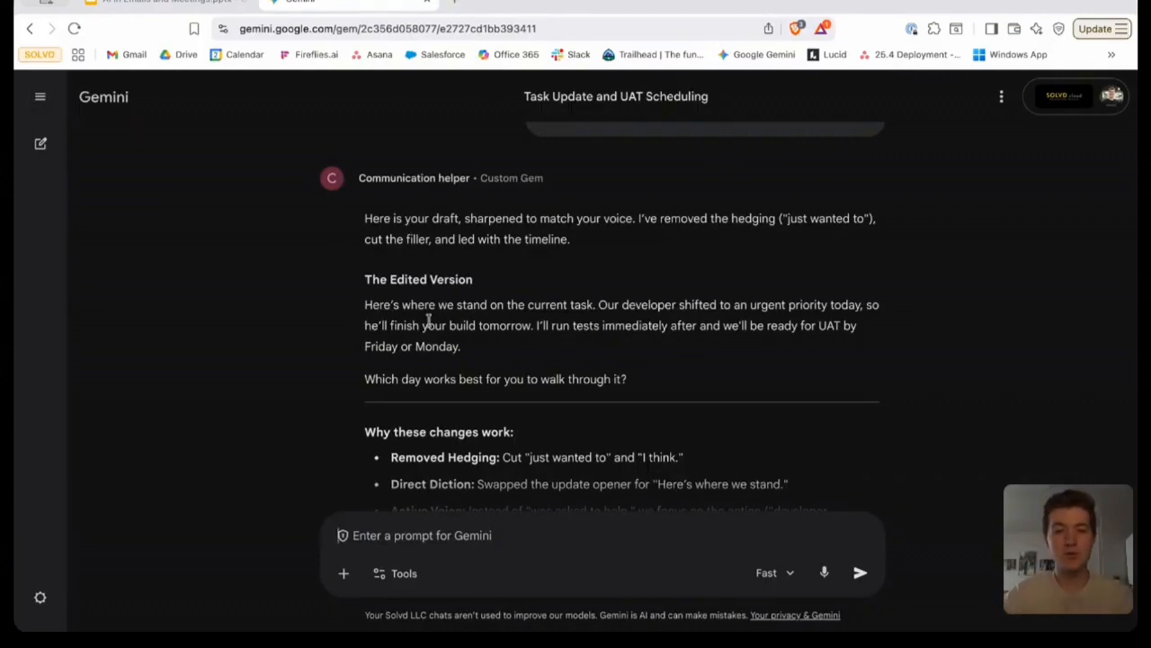
Read the Gem's edited version of the client update, its reasons for the changes and the "Read as the recipient" feedback
scroll(428, 320, "down", 1)
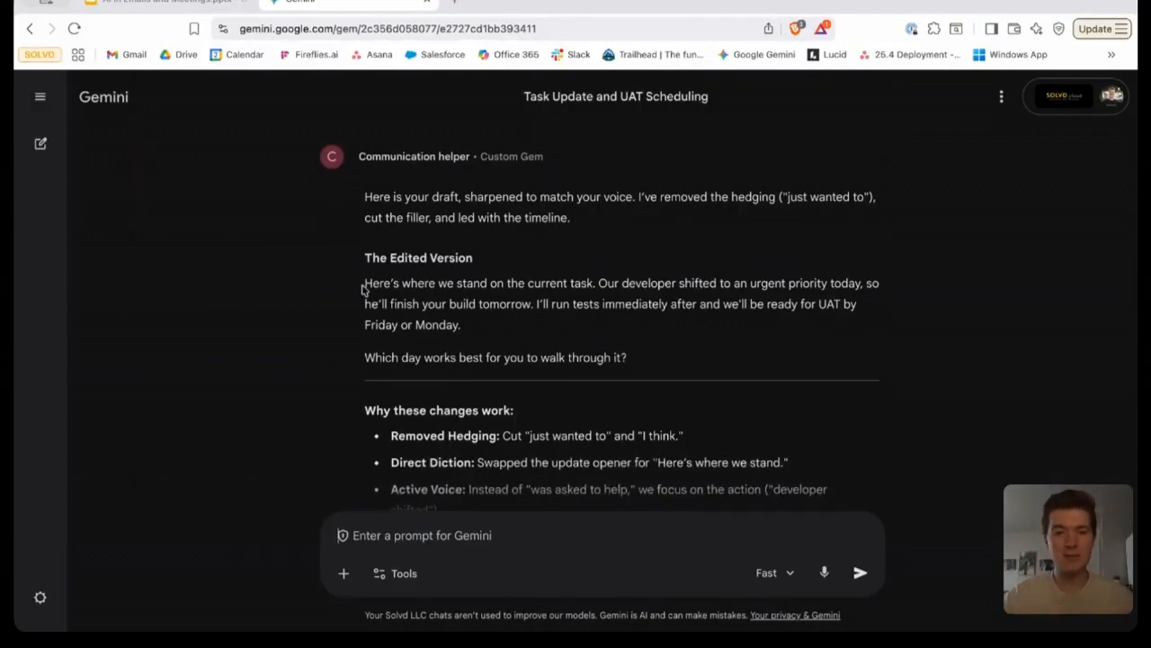
scroll(363, 289, "down", 2)
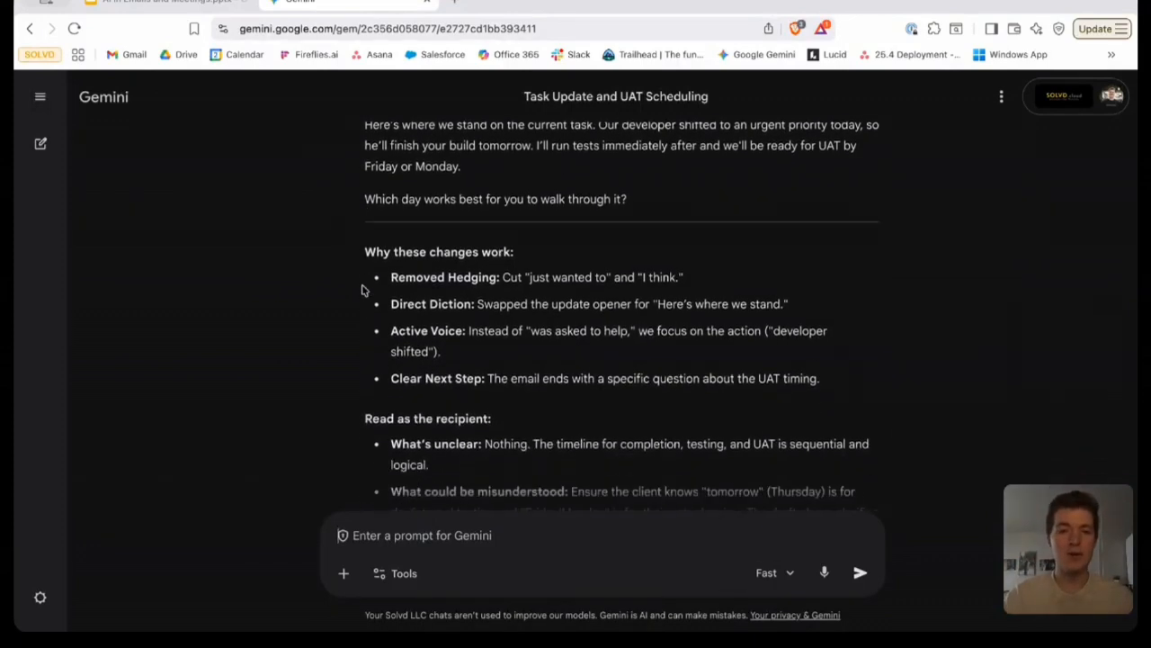
scroll(364, 288, "down", 1)
scroll(364, 290, "down", 1)
scroll(364, 290, "up", 1)
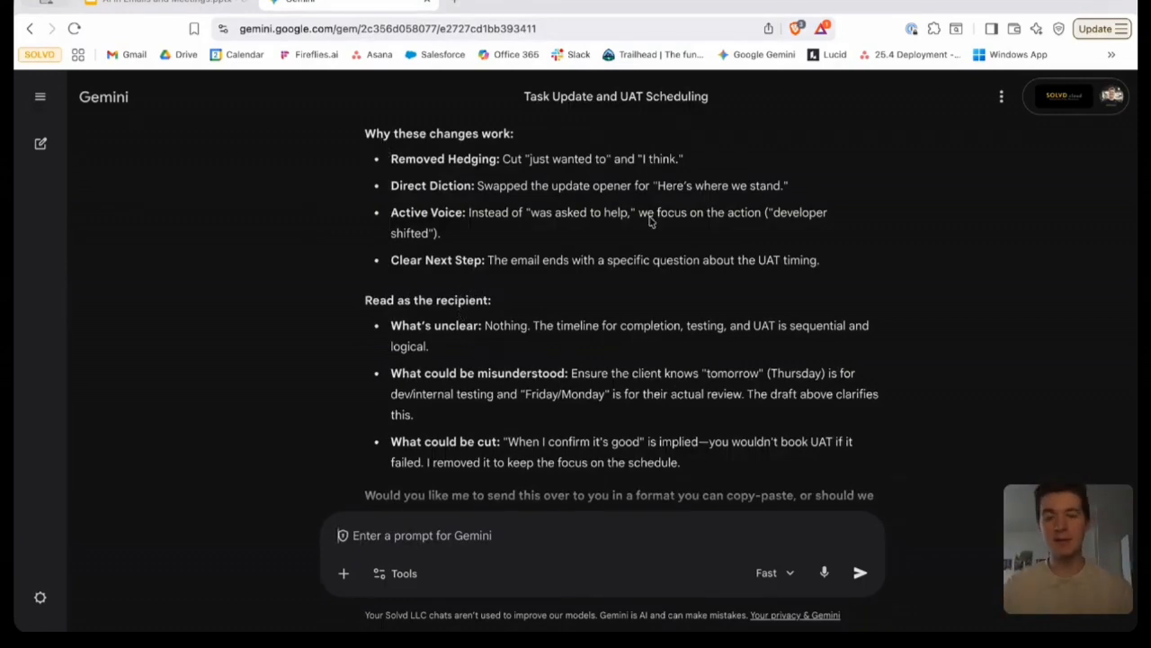
scroll(609, 306, "down", 2)
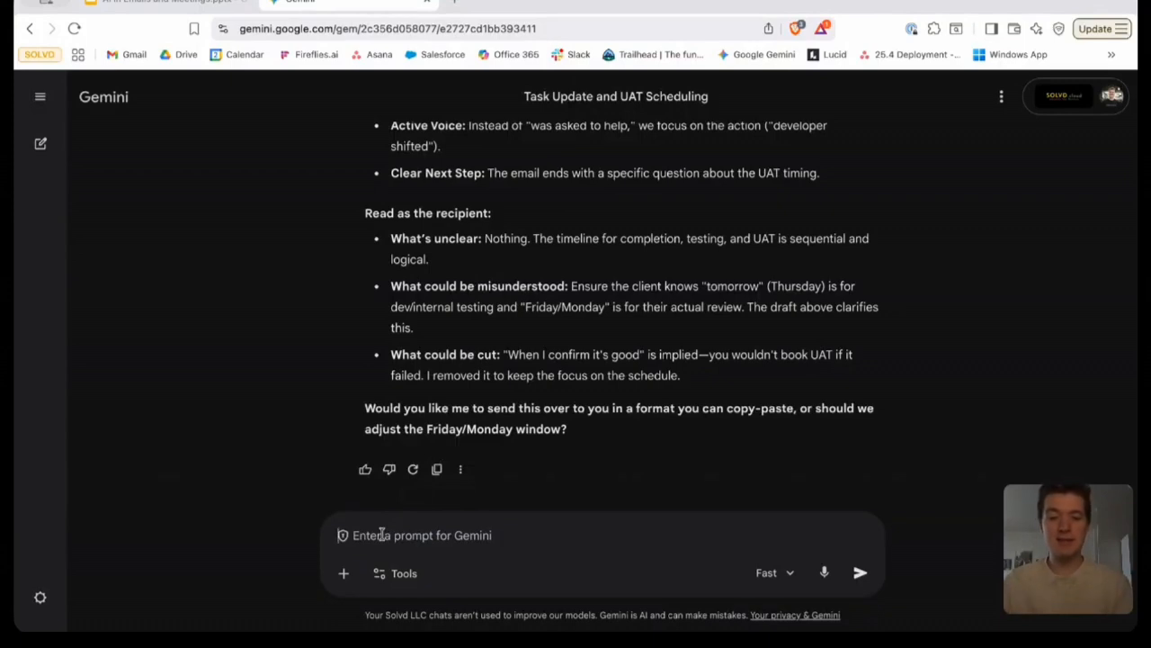
Ask the Gem the follow-up question "What misunderstandings can this message give/"
type("What misu")
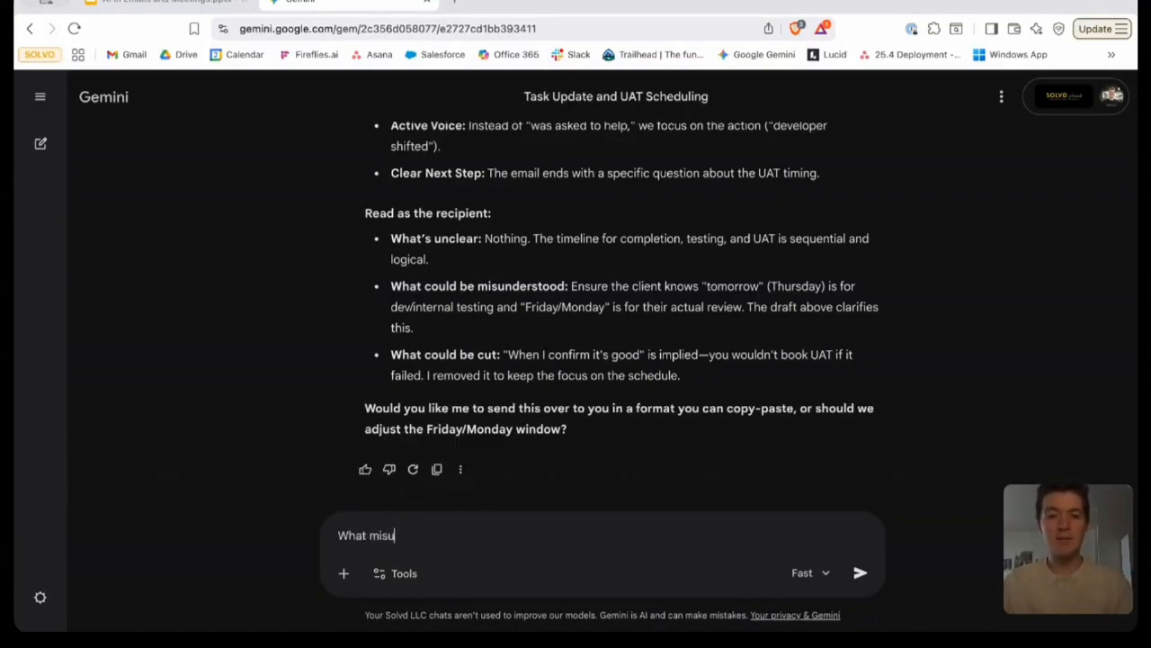
type("nderst")
key("BackSpace")
type("stan")
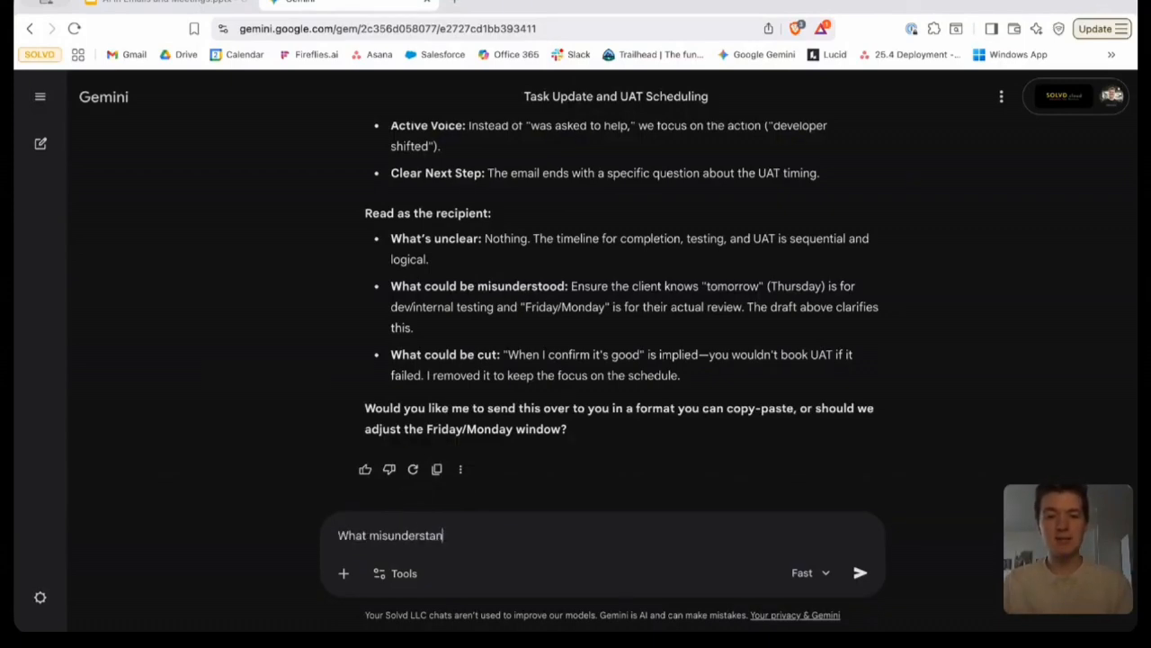
type("dings can")
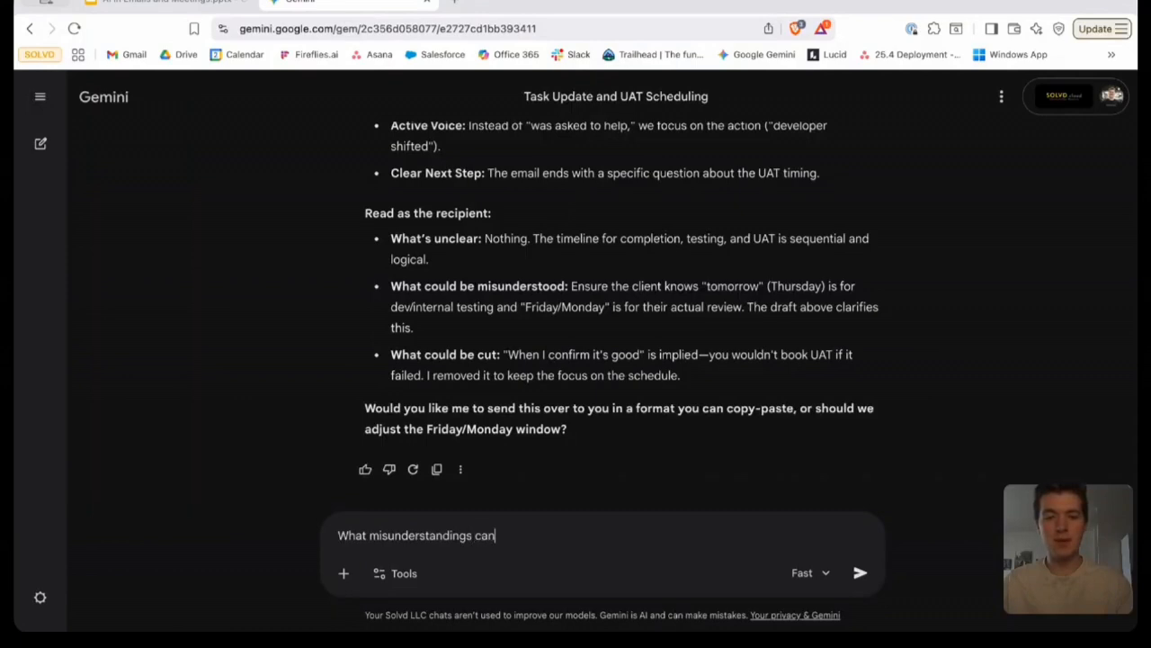
type(" this message give/")
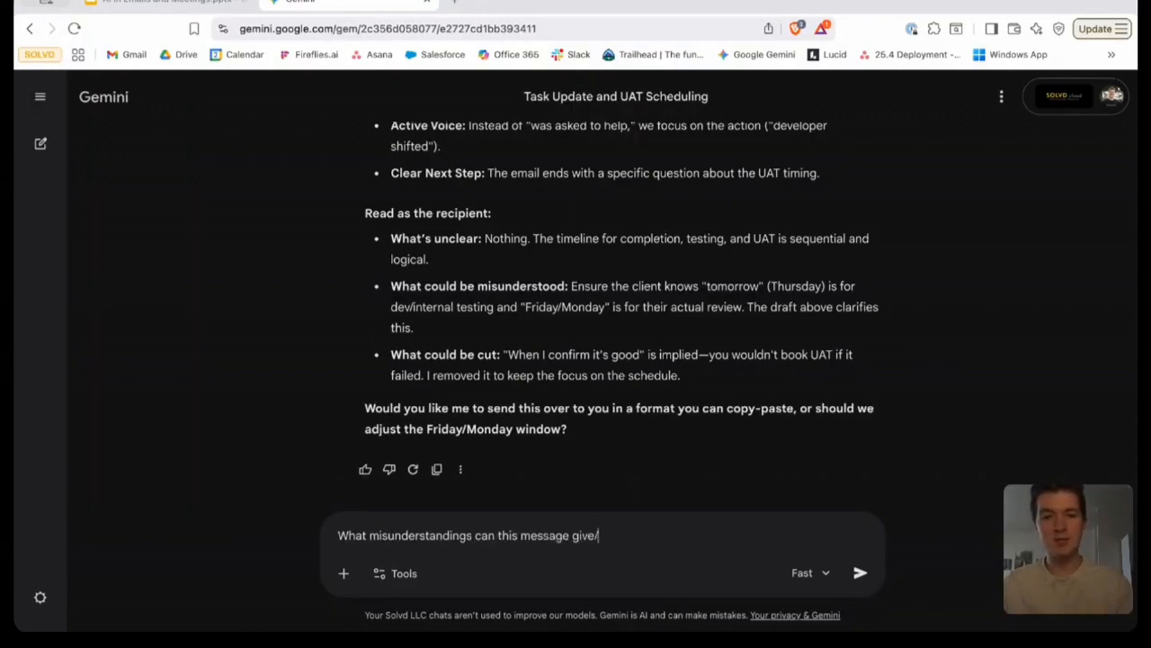
key("Return")
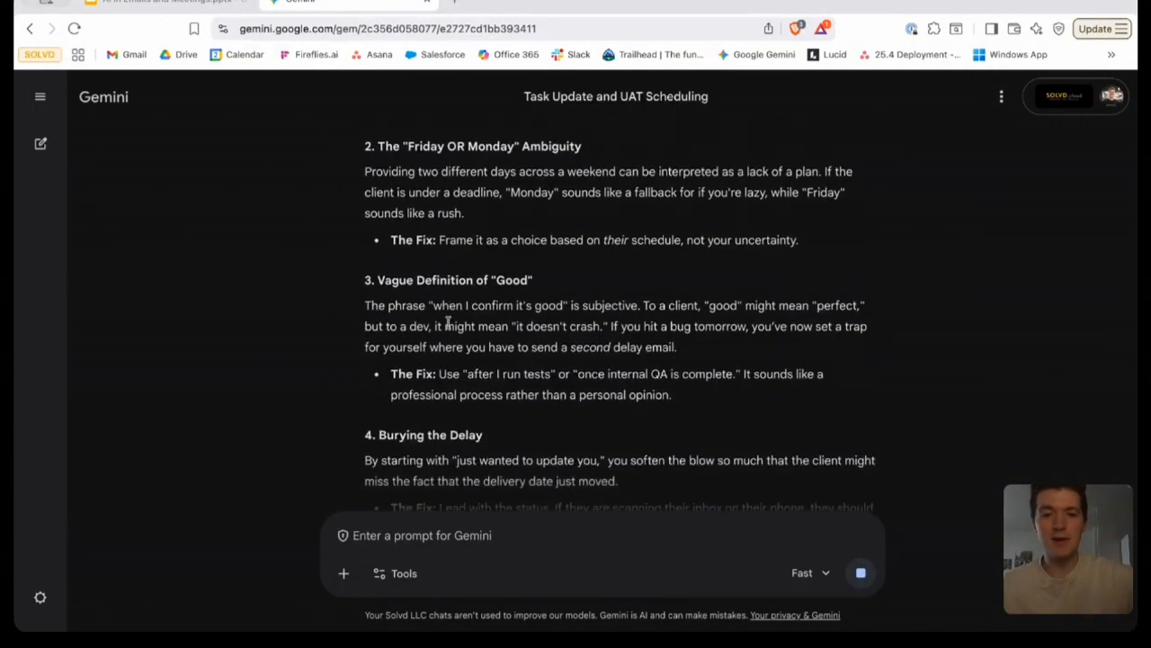
Review the possible client misunderstandings listed in the Gem's reply and the suggested fix for each
scroll(559, 261, "up", 4)
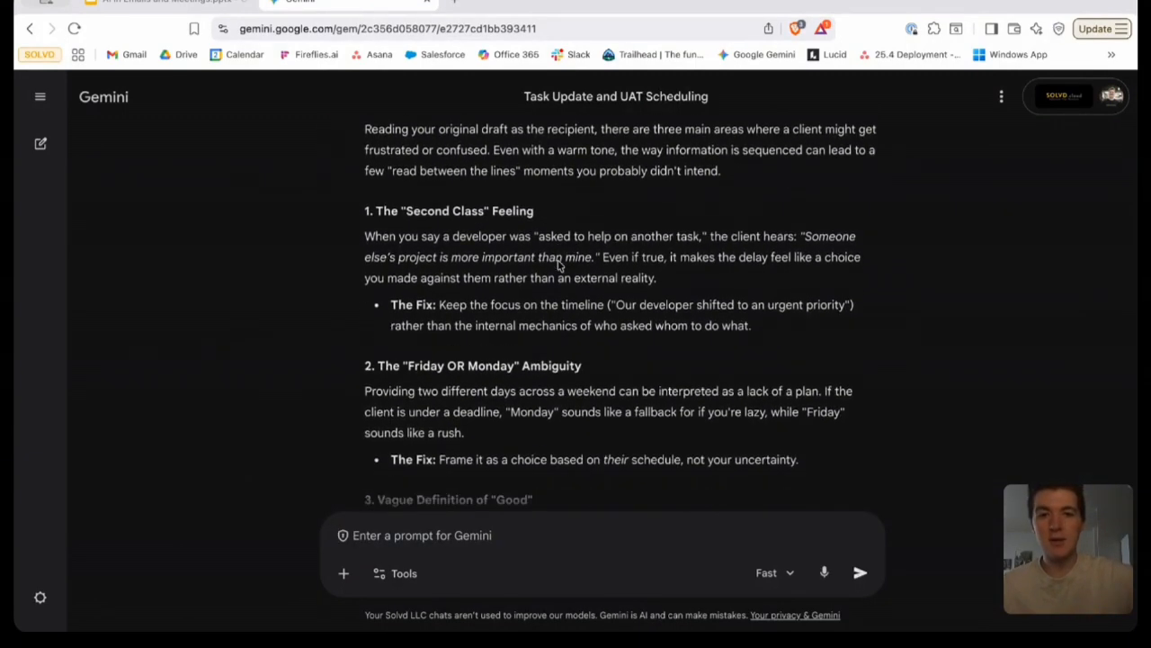
scroll(557, 261, "down", 2)
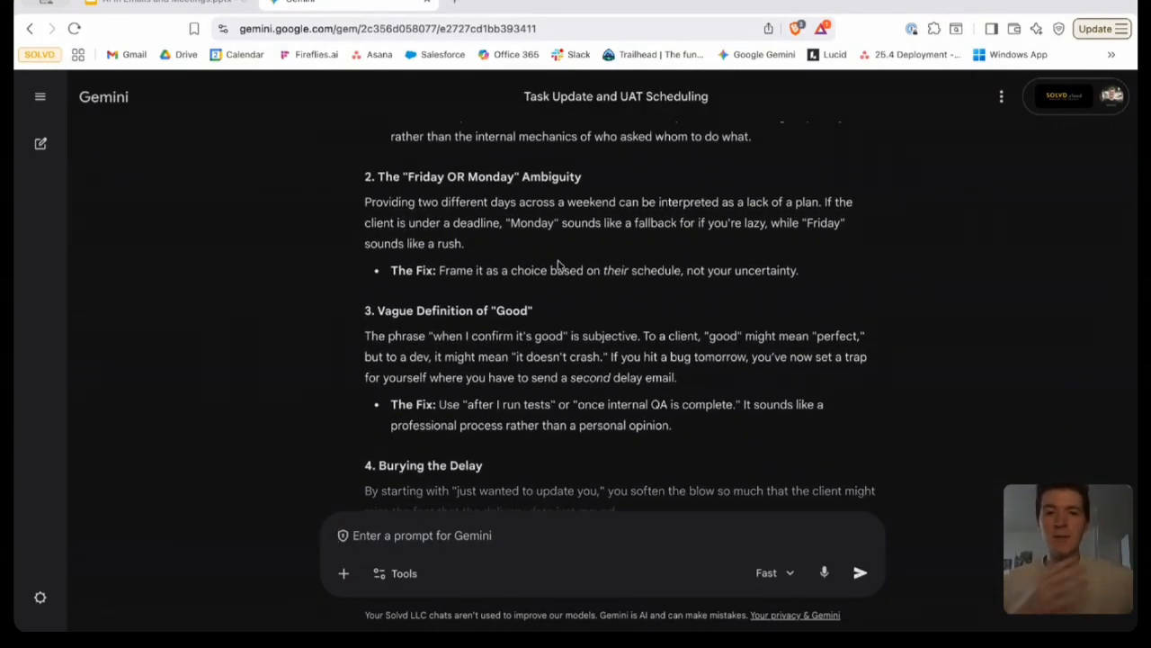
scroll(557, 261, "up", 2)
scroll(558, 265, "down", 2)
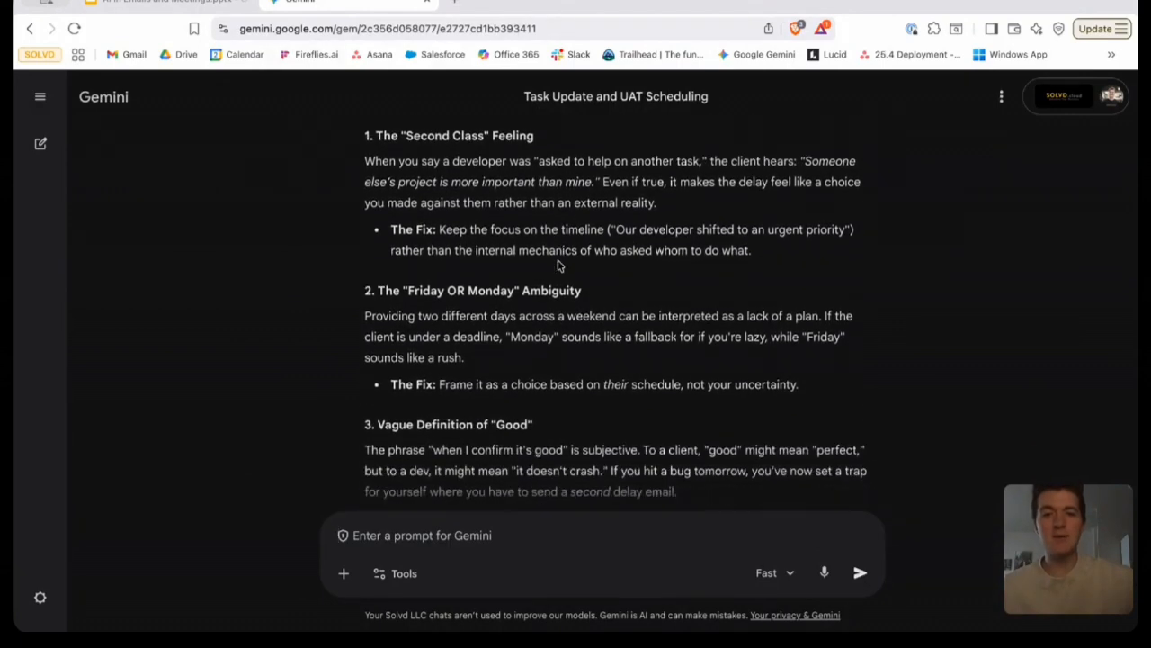
scroll(558, 263, "down", 1)
scroll(558, 263, "up", 1)
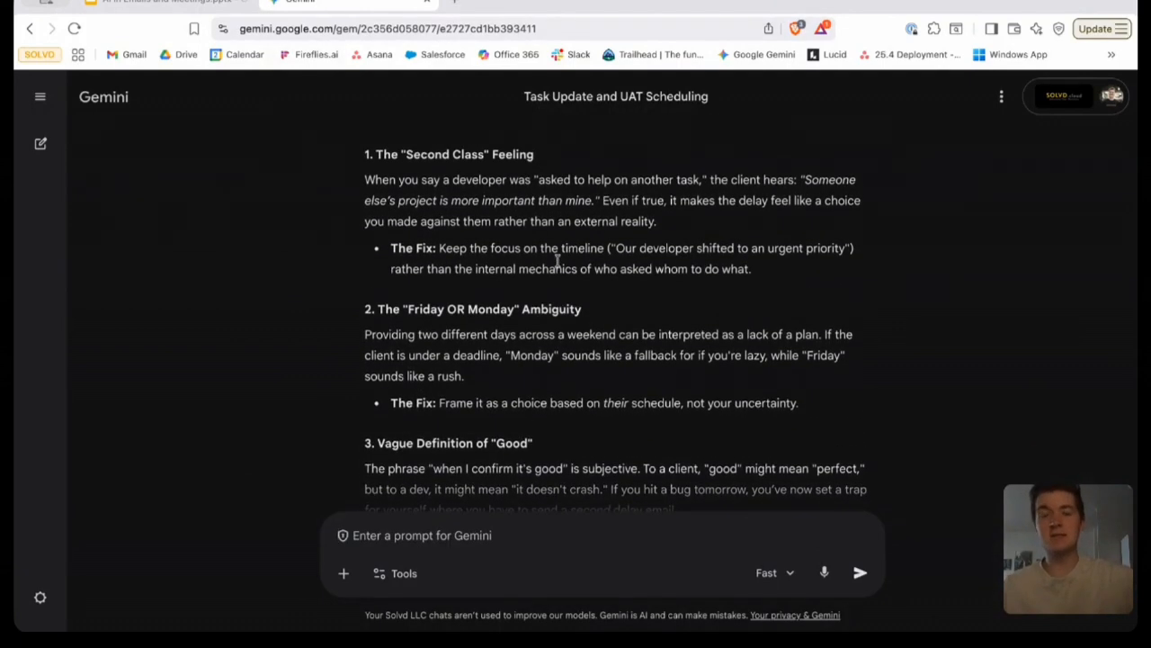